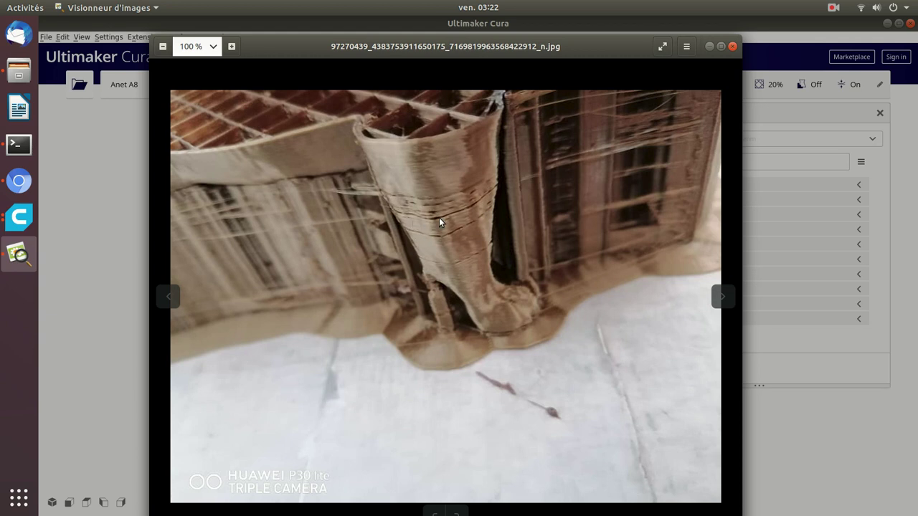
Minimize the print photo and compare the Setting Visibility categories in the two open Cura windows
{"action": "left_click", "coordinate": [708, 47]}
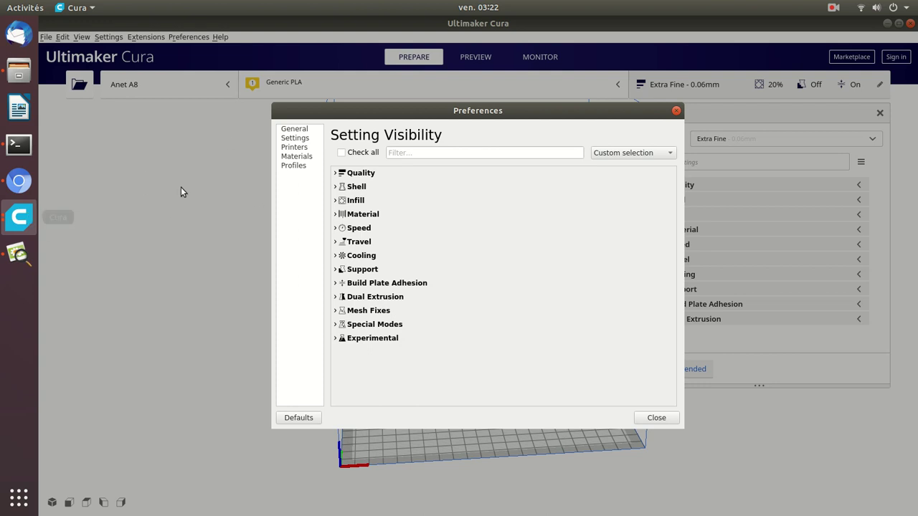
{"action": "left_click", "coordinate": [18, 216]}
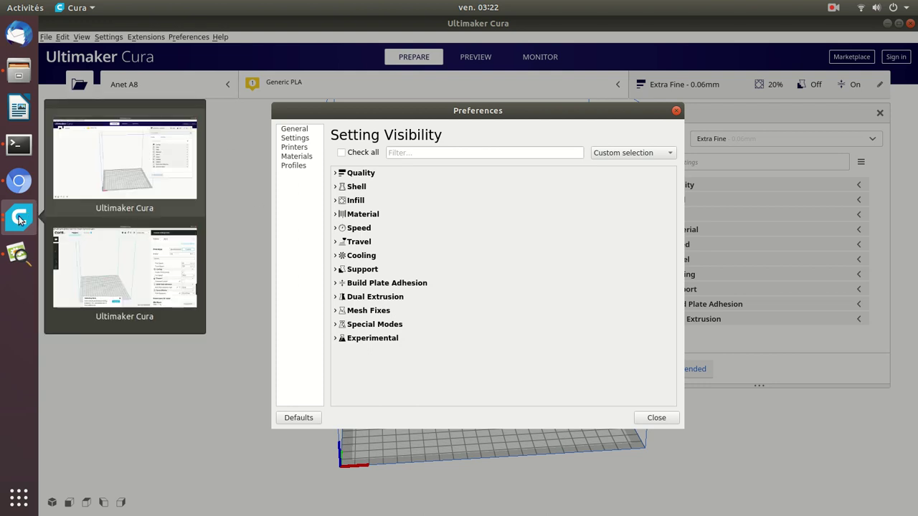
{"action": "left_click", "coordinate": [121, 241]}
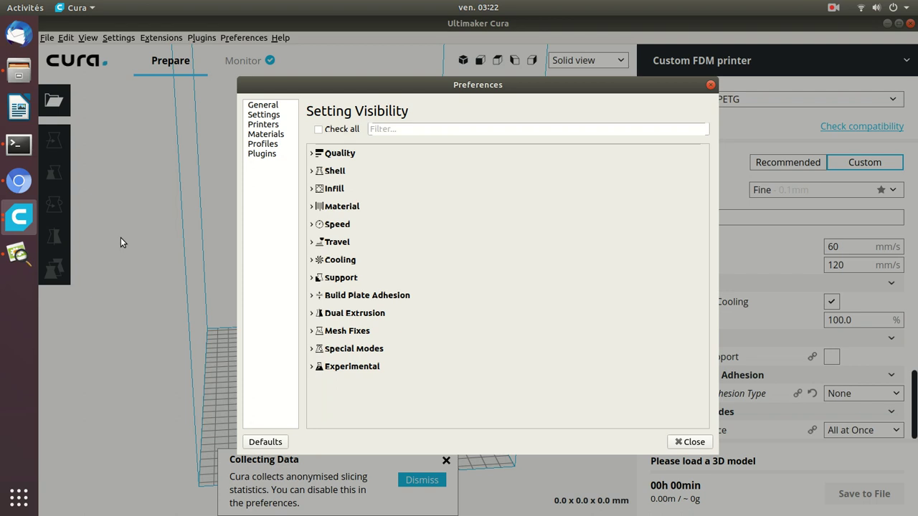
{"action": "left_click", "coordinate": [20, 219]}
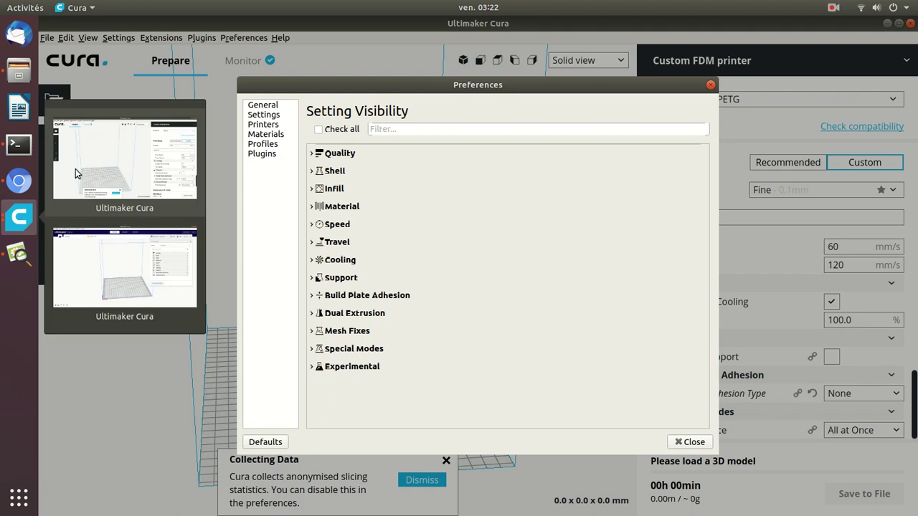
{"action": "left_click", "coordinate": [106, 143]}
{"action": "left_click", "coordinate": [20, 226]}
{"action": "left_click", "coordinate": [107, 242]}
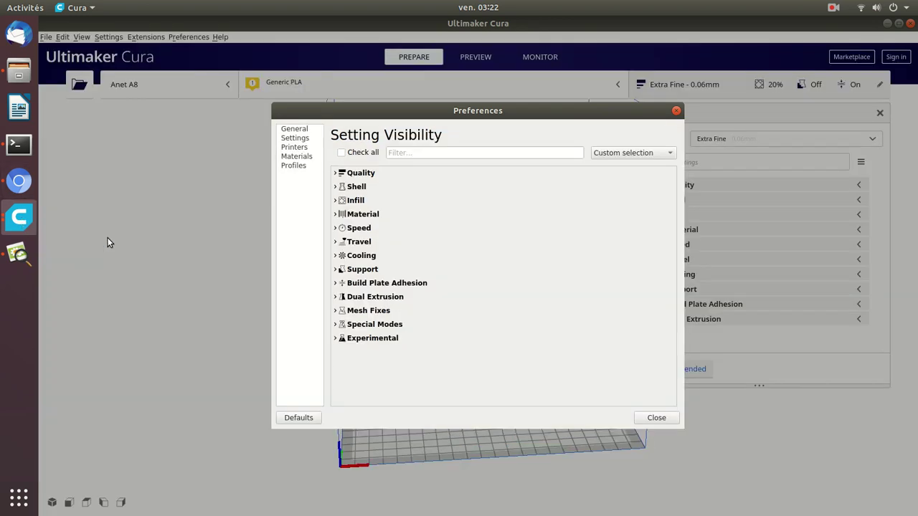
Compare the Quality settings offered under Setting Visibility in the Anet A8 and Custom FDM printer Cura windows, enlarging the latter's Preferences dialog
{"action": "left_click", "coordinate": [340, 174]}
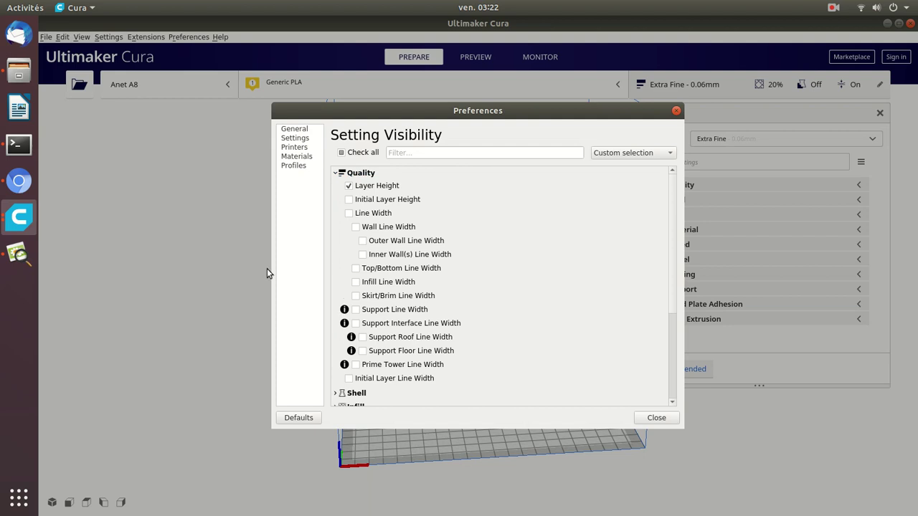
{"action": "left_click", "coordinate": [20, 217]}
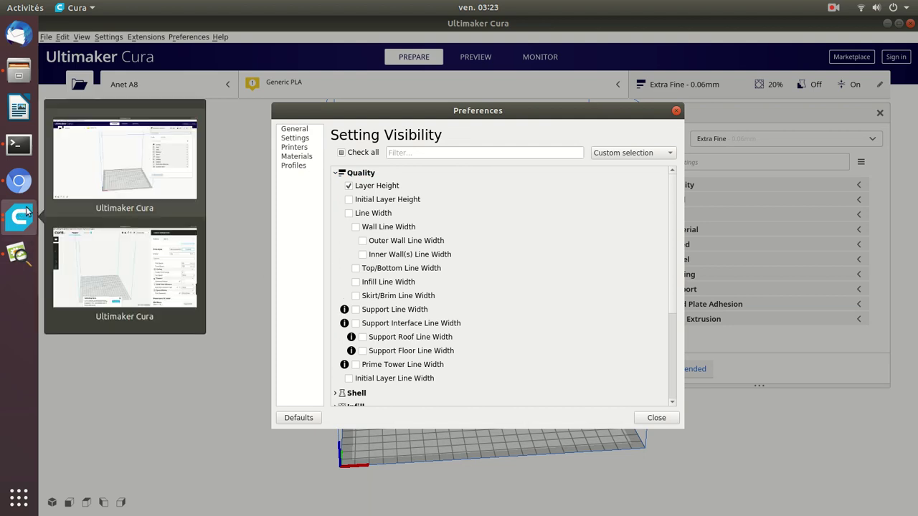
{"action": "left_click", "coordinate": [81, 255]}
{"action": "left_click", "coordinate": [316, 157]}
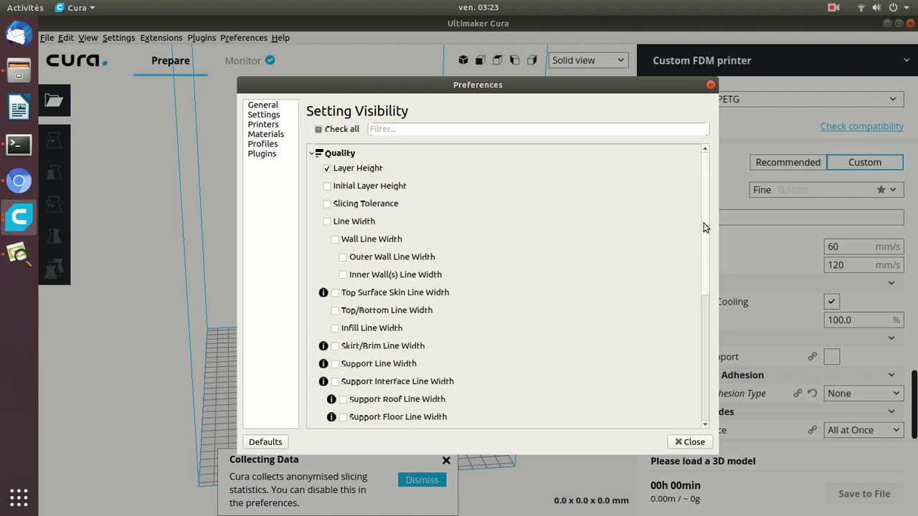
{"action": "scroll", "coordinate": [704, 227], "scroll_direction": "down", "scroll_amount": 3}
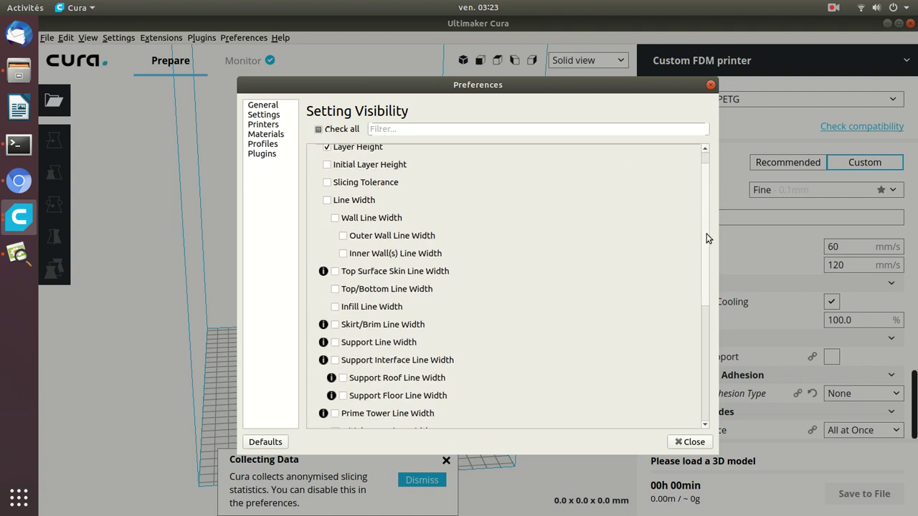
{"action": "scroll", "coordinate": [706, 251], "scroll_direction": "up", "scroll_amount": 2}
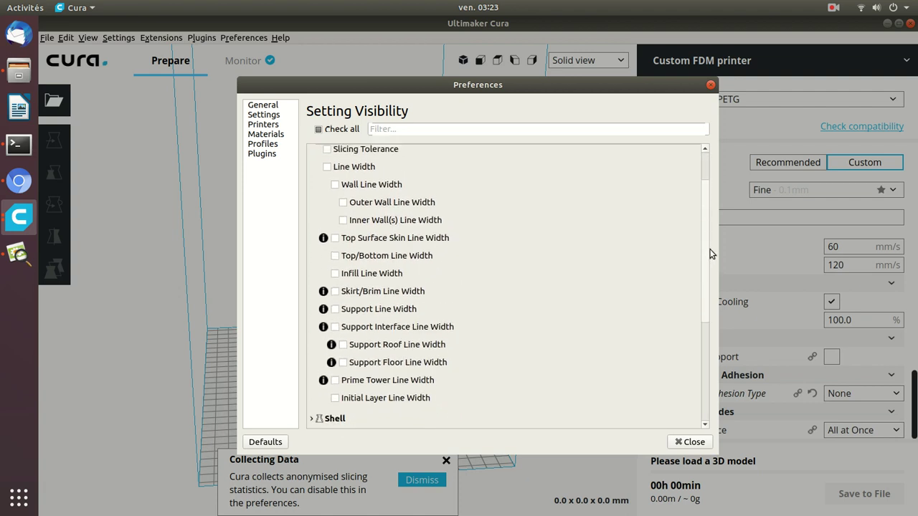
{"action": "scroll", "coordinate": [705, 242], "scroll_direction": "up", "scroll_amount": 2}
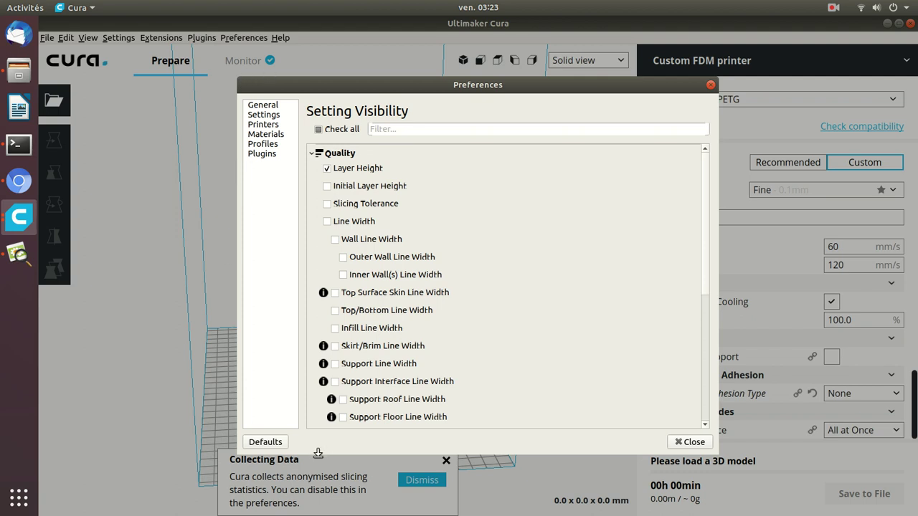
{"action": "left_click_drag", "start_coordinate": [329, 451], "coordinate": [331, 495]}
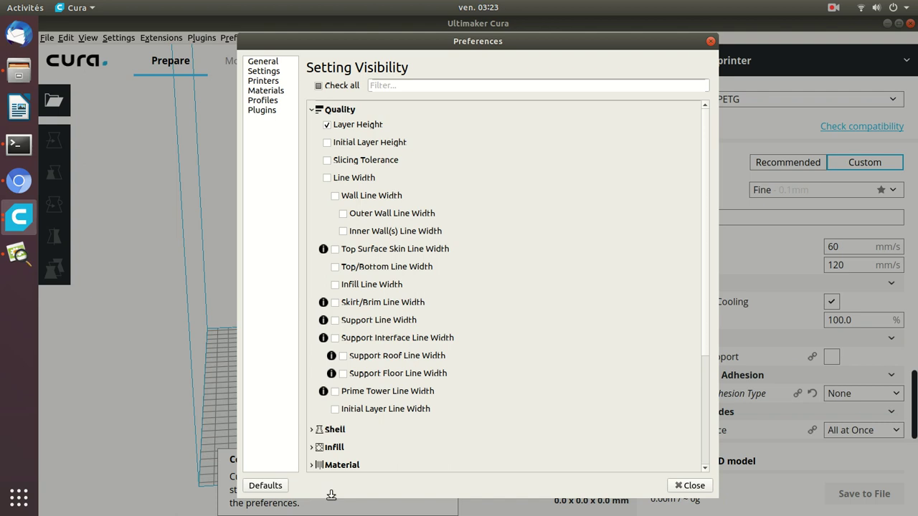
{"action": "left_click", "coordinate": [27, 222]}
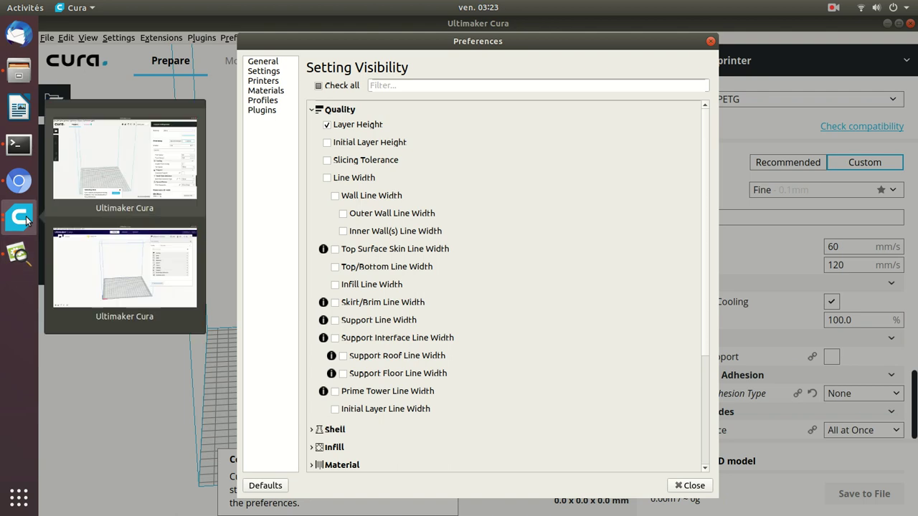
{"action": "left_click", "coordinate": [110, 233]}
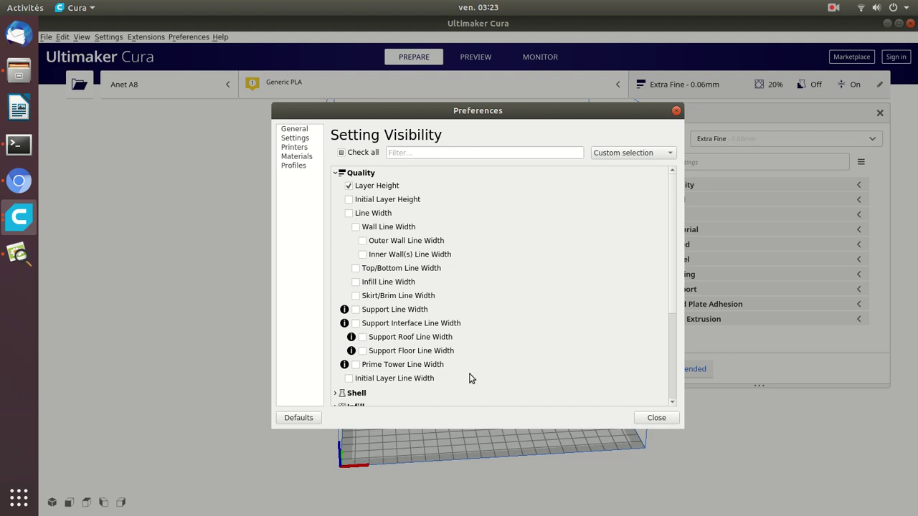
Collapse Quality, expand Shell and enlarge the Preferences dialog to review the Shell settings down to the ironing options
{"action": "left_click", "coordinate": [334, 173]}
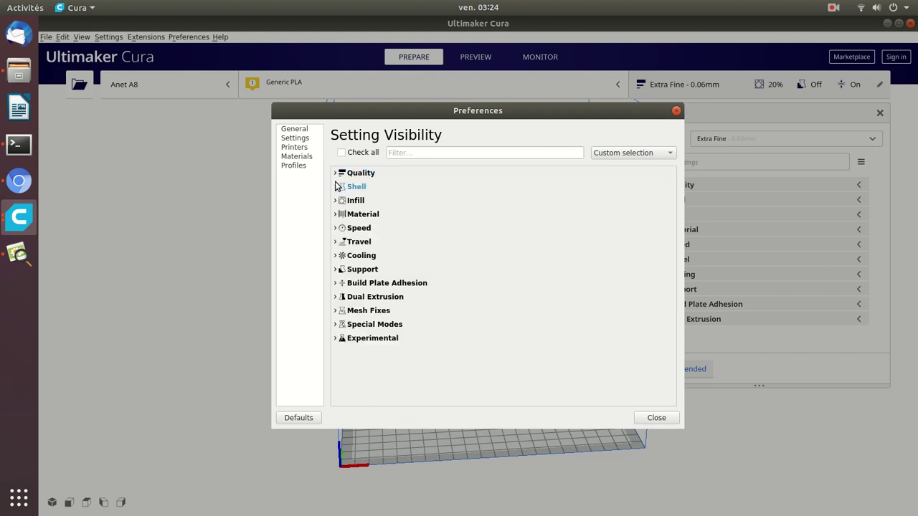
{"action": "left_click", "coordinate": [336, 187]}
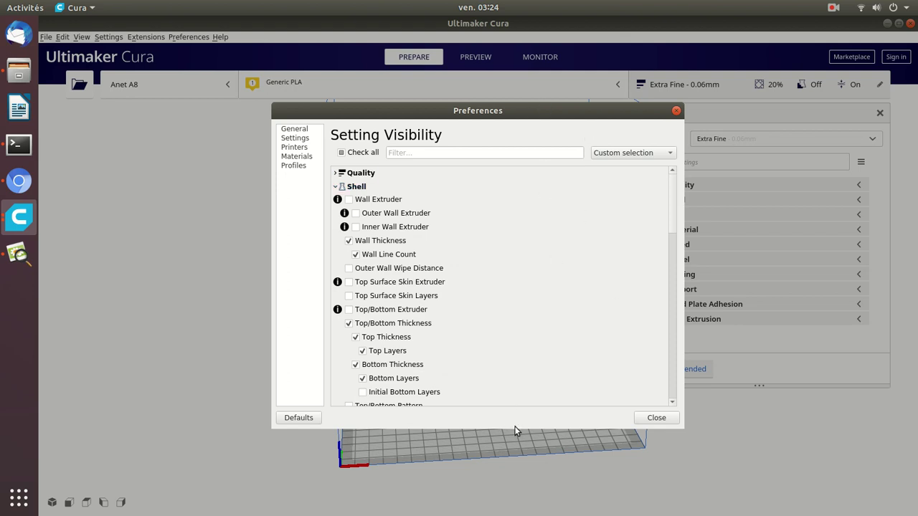
{"action": "left_click_drag", "start_coordinate": [516, 428], "coordinate": [530, 511]}
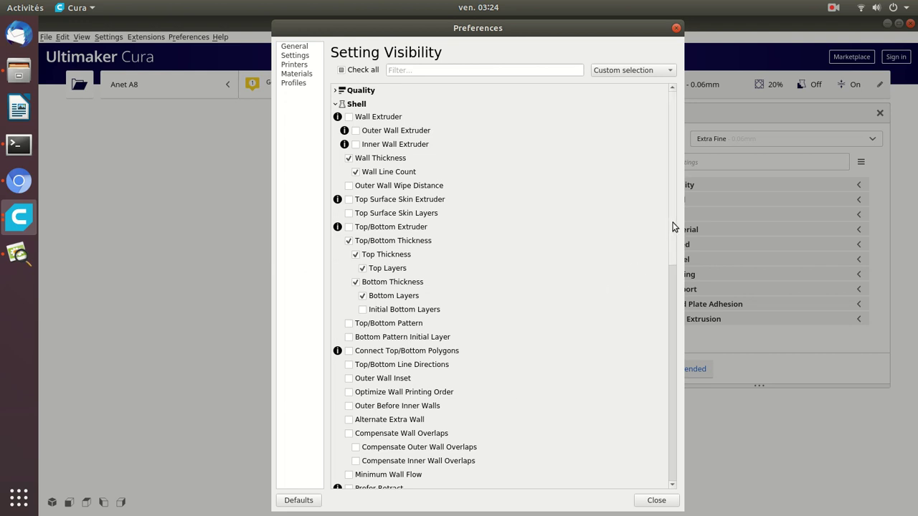
{"action": "left_click_drag", "start_coordinate": [671, 223], "coordinate": [675, 230]}
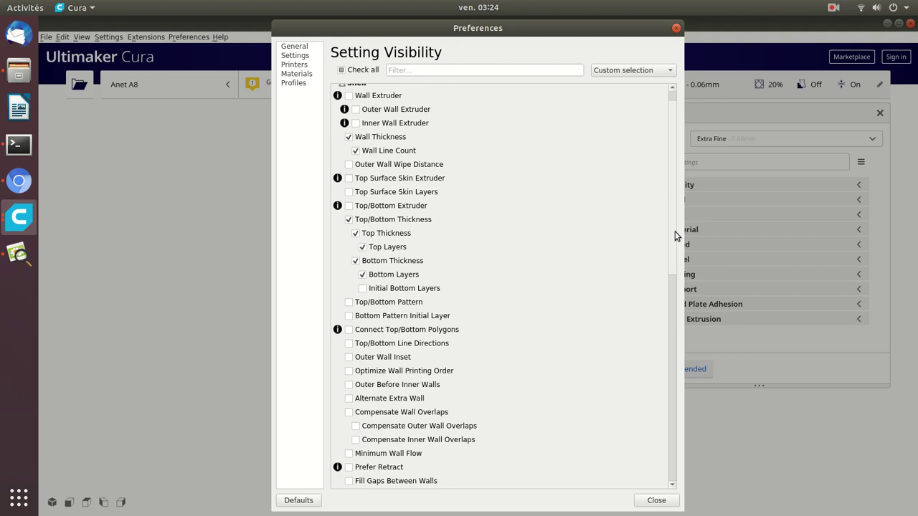
{"action": "left_click_drag", "start_coordinate": [675, 232], "coordinate": [694, 387]}
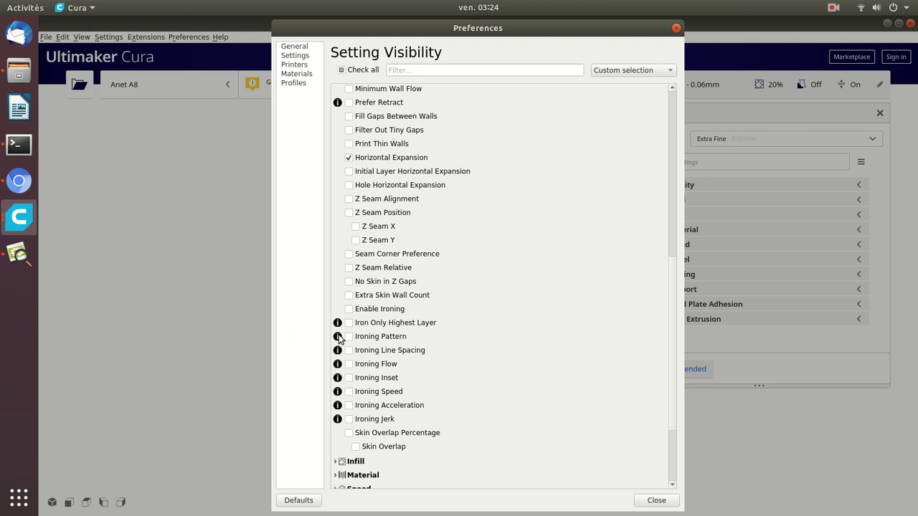
Examine the explanations of Ironing Pattern, Ironing Flow, Skin Overlap Percentage and Skin Overlap in the Shell category
{"action": "mouse_move", "coordinate": [338, 338]}
{"action": "mouse_move", "coordinate": [374, 336]}
{"action": "mouse_move", "coordinate": [349, 366]}
{"action": "mouse_move", "coordinate": [336, 368]}
{"action": "mouse_move", "coordinate": [384, 438]}
{"action": "mouse_move", "coordinate": [383, 452]}
{"action": "mouse_move", "coordinate": [671, 289]}
{"action": "left_mouse_down"}
{"action": "mouse_move", "coordinate": [671, 258]}
{"action": "mouse_move", "coordinate": [675, 285]}
{"action": "left_mouse_up"}
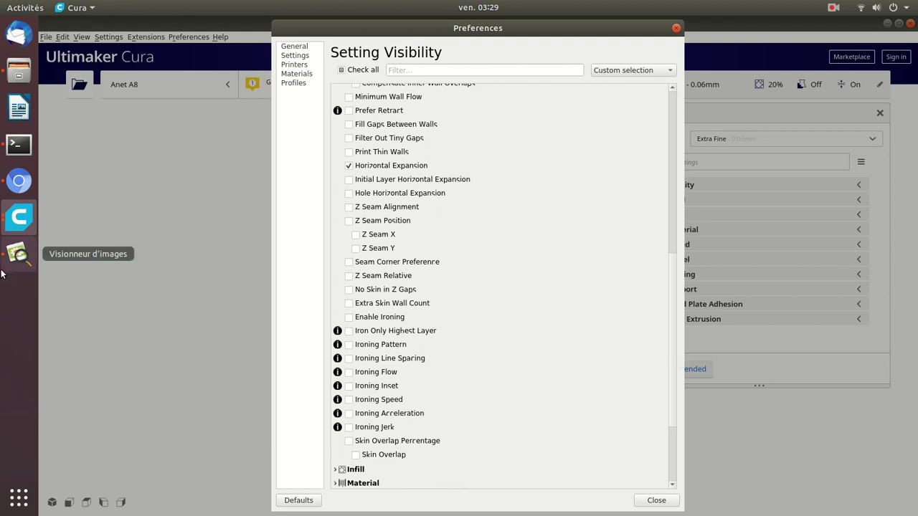
Look at the print photo in the image viewer again, and return to Cura to close its Preferences dialog
{"action": "mouse_move", "coordinate": [19, 254]}
{"action": "left_click", "coordinate": [79, 248]}
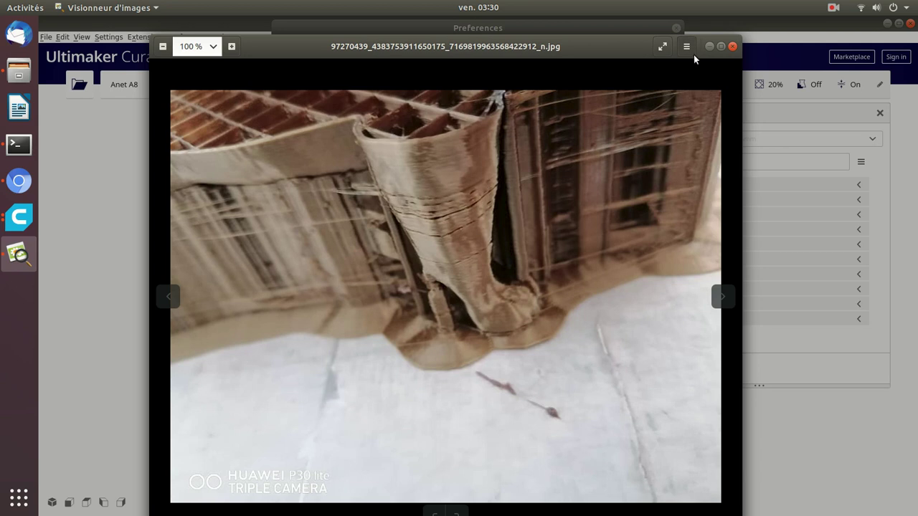
{"action": "left_click", "coordinate": [710, 46]}
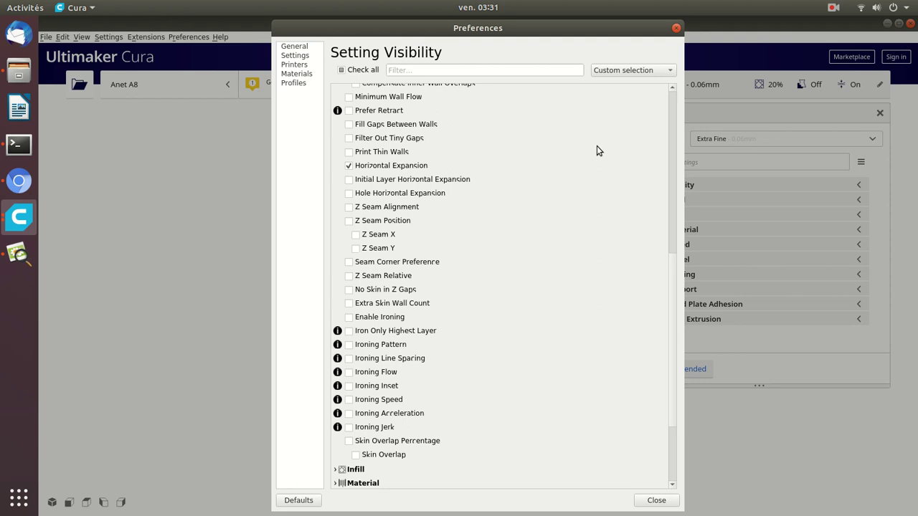
{"action": "left_click", "coordinate": [676, 28]}
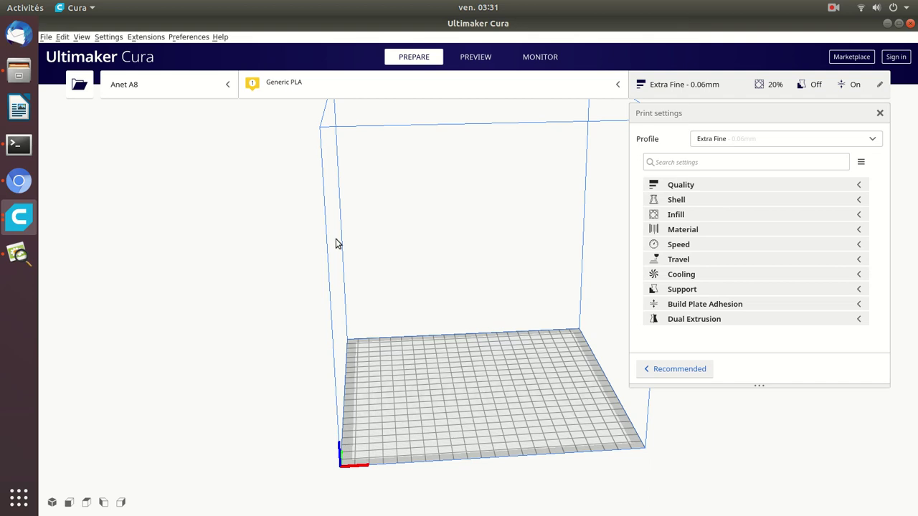
{"action": "key", "text": "Left"}
{"action": "key", "text": "Left"}
{"action": "key", "text": "Left"}
{"action": "key", "text": "Left"}
{"action": "key", "text": "Left"}
{"action": "key", "text": "Left"}
{"action": "key", "text": "Left"}
{"action": "key", "text": "Left"}
{"action": "key", "text": "Left"}
{"action": "key", "text": "Left"}
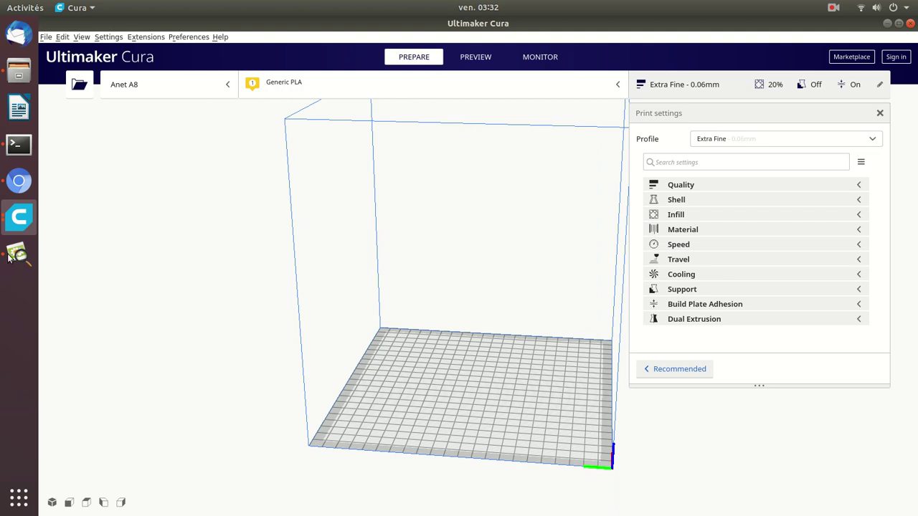
Switch to the Custom FDM printer Cura window and review its Shell settings under Setting Visibility in place of Quality
{"action": "left_click", "coordinate": [19, 217]}
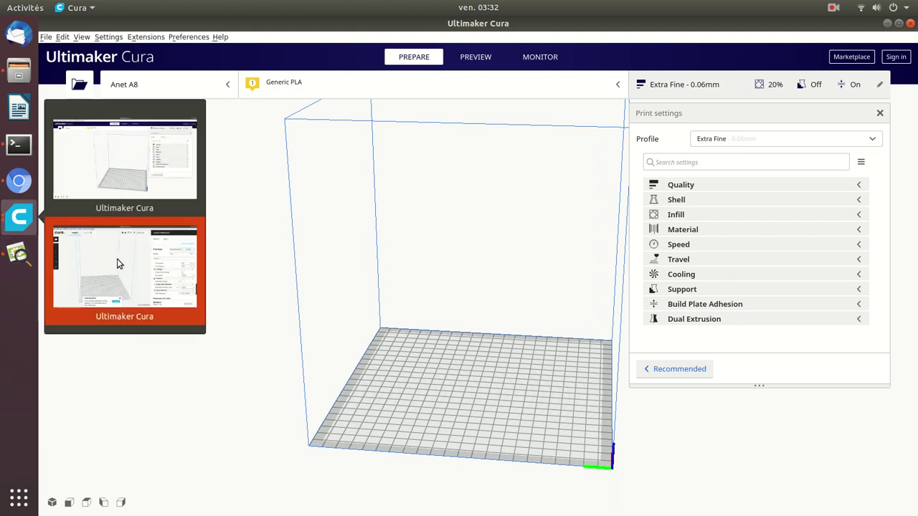
{"action": "left_click", "coordinate": [119, 262]}
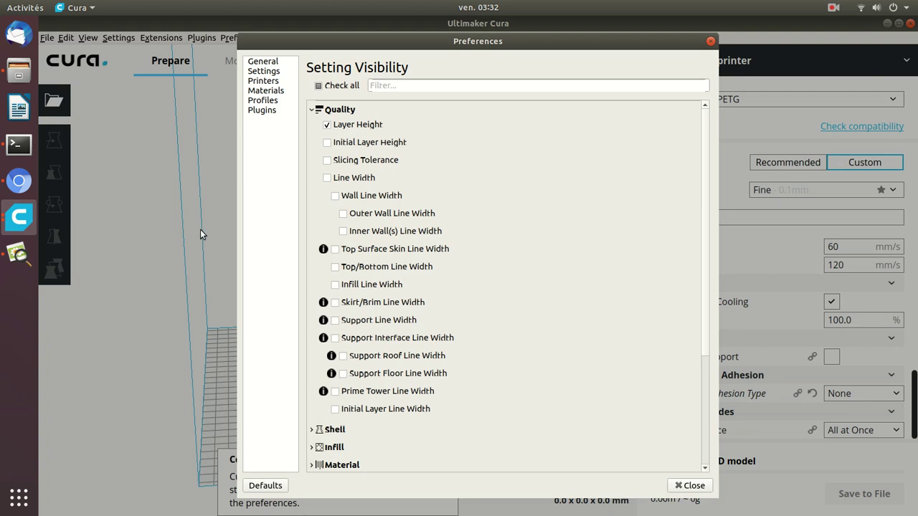
{"action": "left_click", "coordinate": [317, 110]}
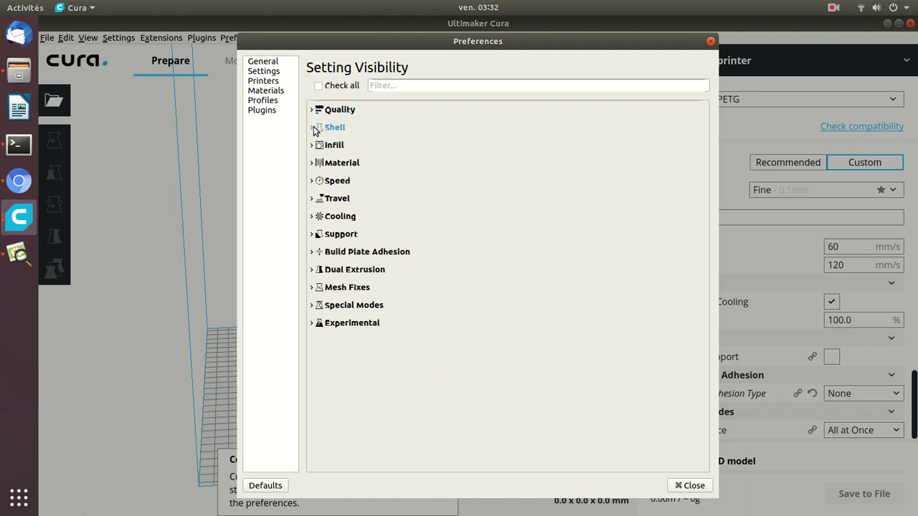
{"action": "left_click", "coordinate": [313, 128]}
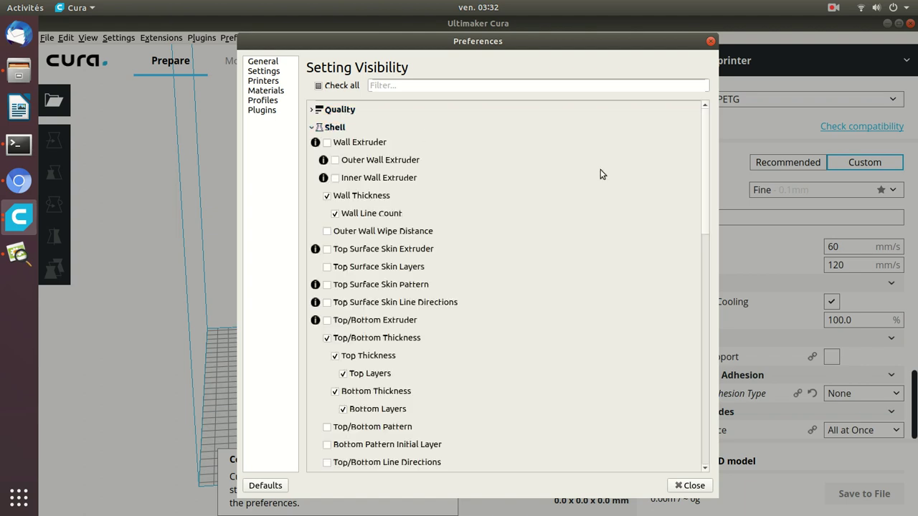
{"action": "left_click_drag", "start_coordinate": [703, 152], "coordinate": [671, 144]}
{"action": "left_click", "coordinate": [313, 127]}
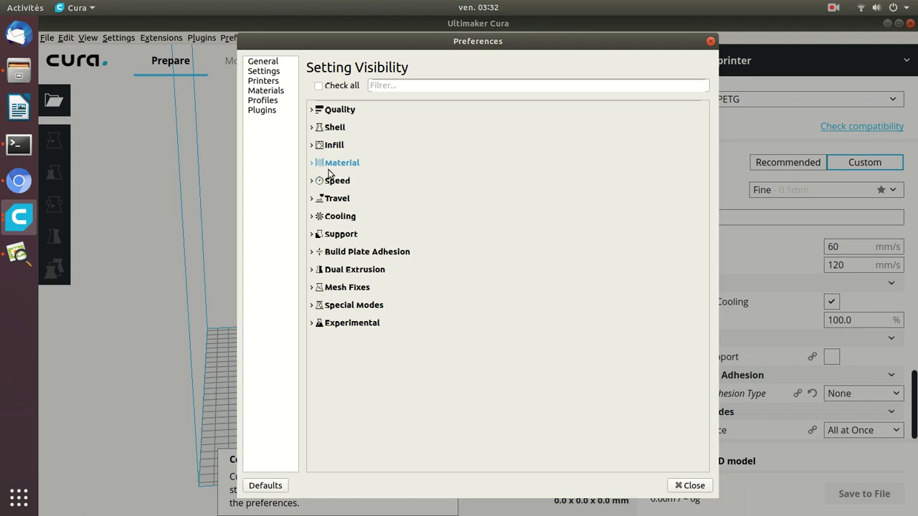
Expand the Infill category, review its settings through Minimum Skin Width for Expansion, and collapse it again
{"action": "left_click", "coordinate": [312, 146]}
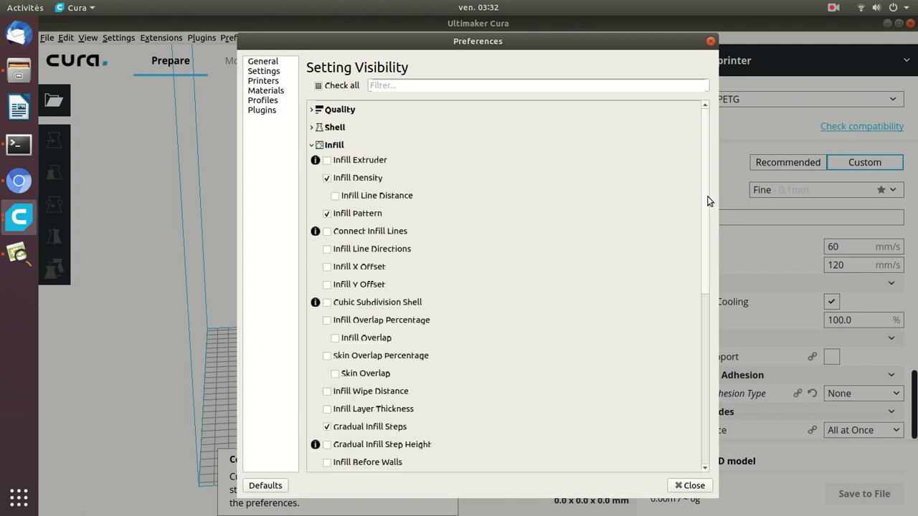
{"action": "left_click_drag", "start_coordinate": [707, 201], "coordinate": [716, 282]}
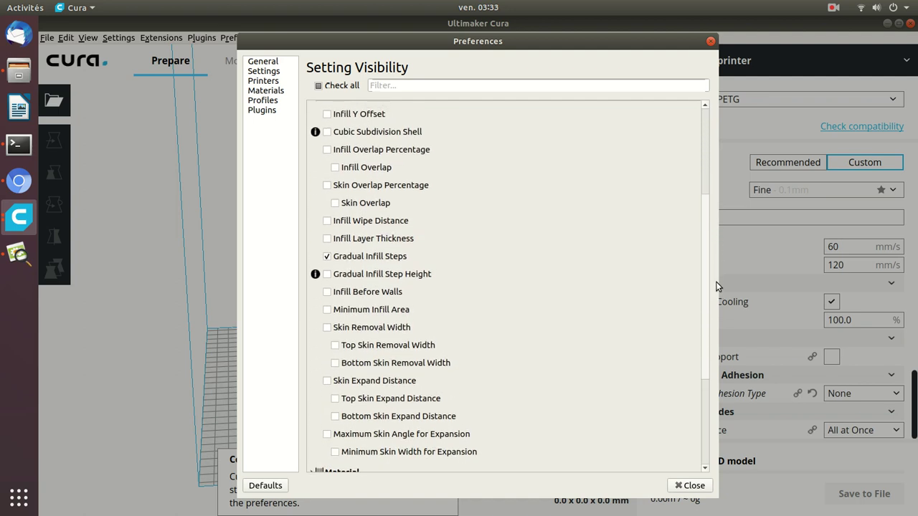
{"action": "left_click_drag", "start_coordinate": [715, 286], "coordinate": [691, 186]}
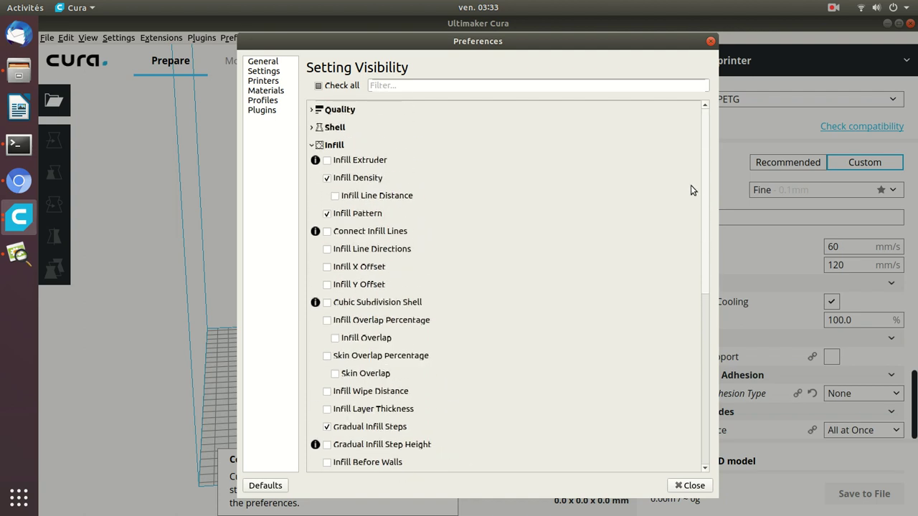
{"action": "left_click", "coordinate": [315, 146]}
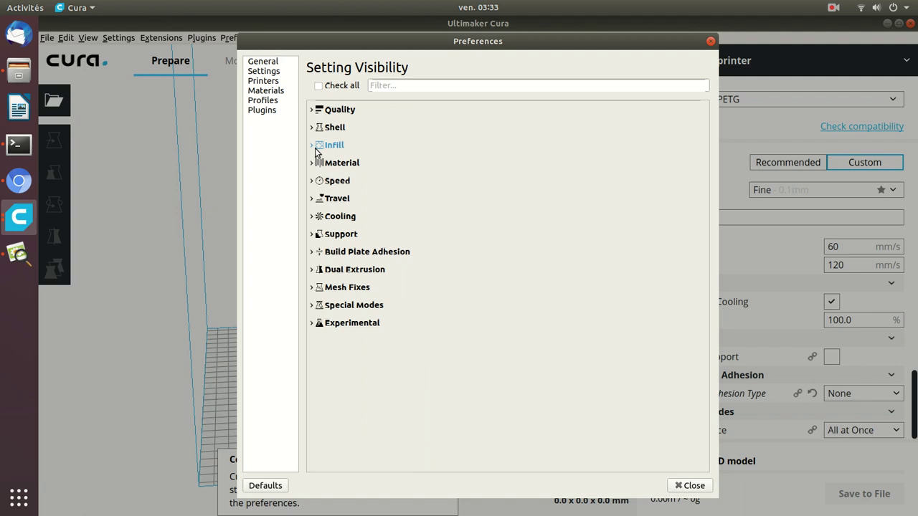
Close the Preferences dialog and view the Infill and Material values in the custom print setup
{"action": "left_click", "coordinate": [710, 41]}
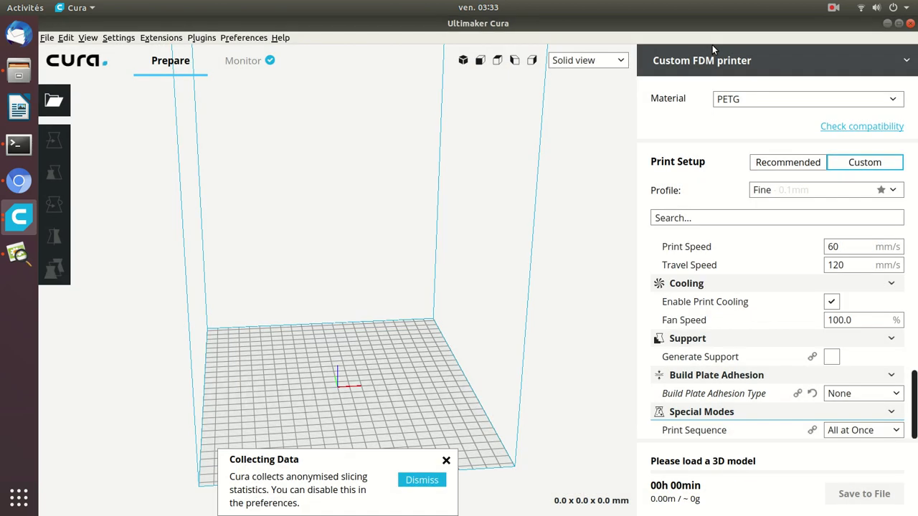
{"action": "left_click", "coordinate": [915, 346]}
{"action": "scroll", "coordinate": [916, 345], "scroll_direction": "up", "scroll_amount": 5}
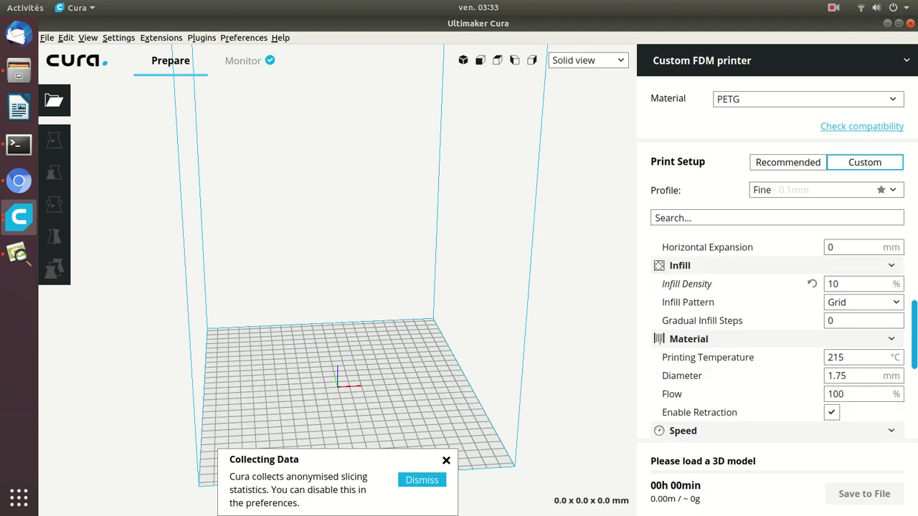
View the Material category's visibility options in Preferences, and select the Creality CR-10 on the Printers page
{"action": "scroll", "coordinate": [778, 337], "scroll_direction": "down", "scroll_amount": 8}
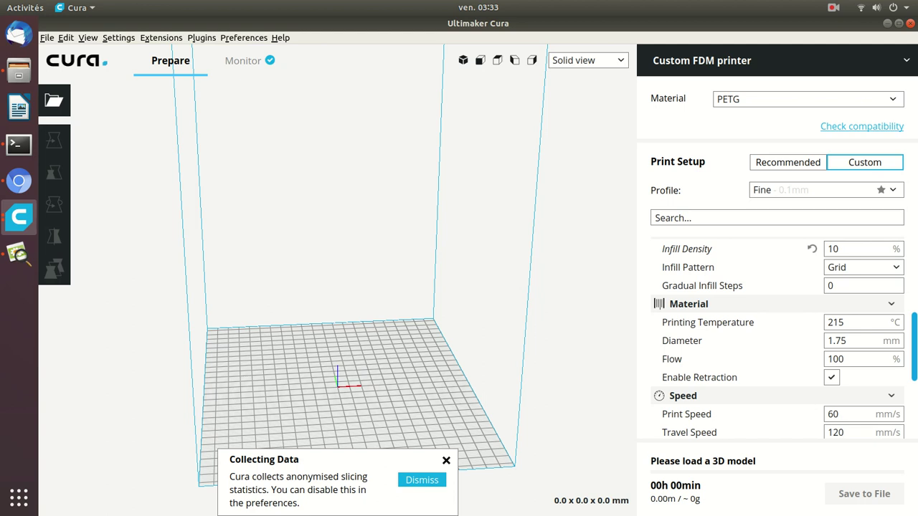
{"action": "mouse_move", "coordinate": [881, 304]}
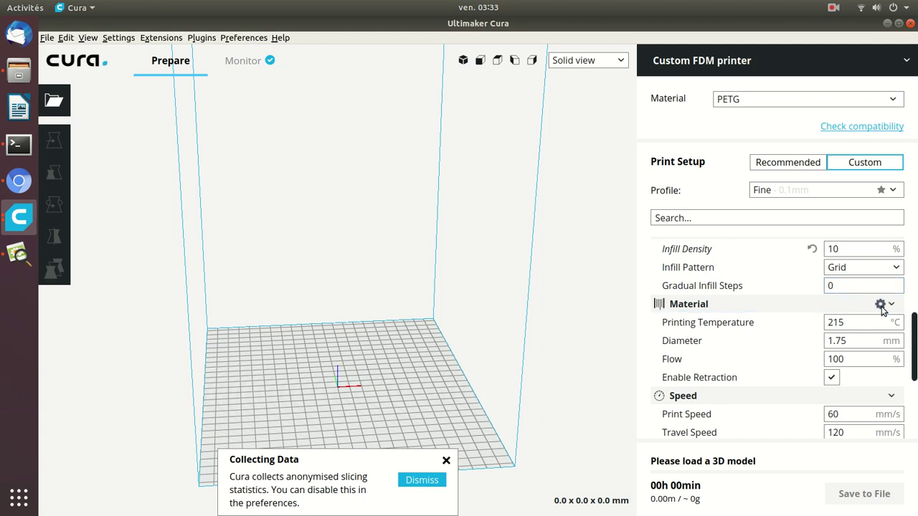
{"action": "left_click", "coordinate": [880, 305]}
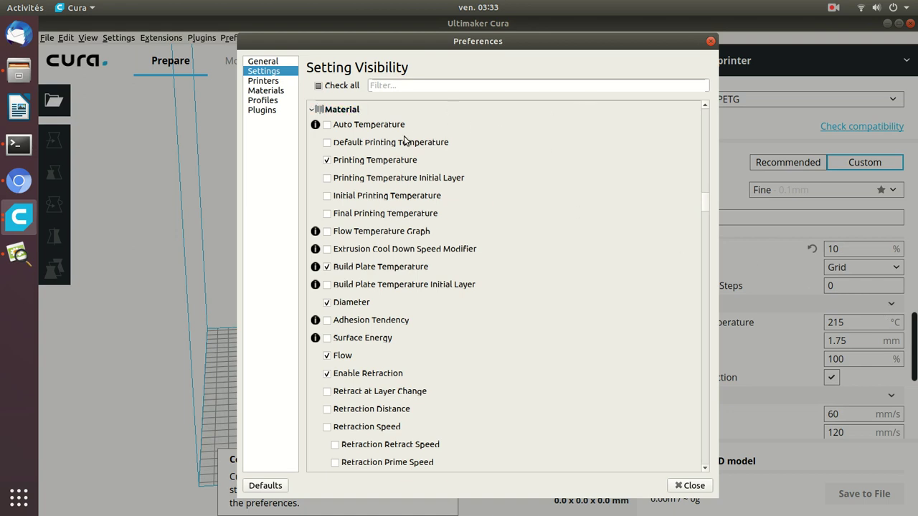
{"action": "left_click", "coordinate": [258, 81]}
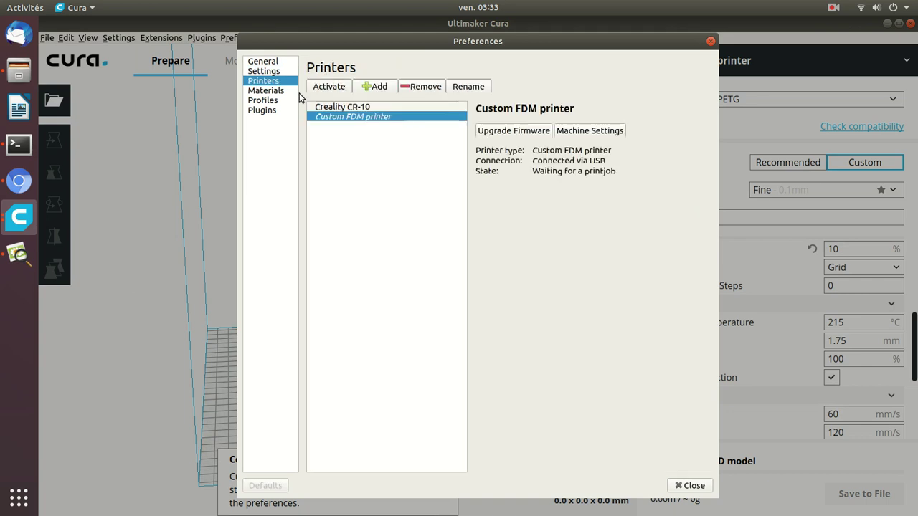
{"action": "left_click", "coordinate": [351, 122]}
{"action": "left_click", "coordinate": [356, 107]}
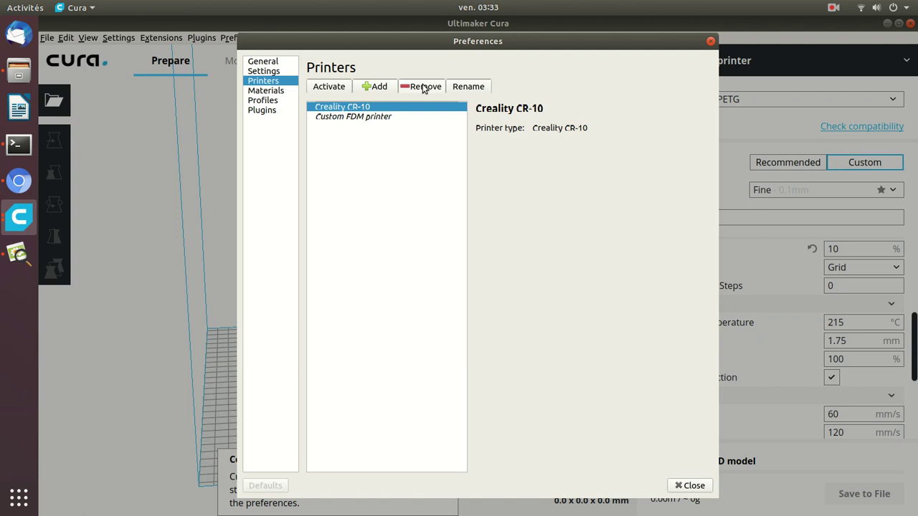
Review the PETG material's information and its print settings on the Materials page of Preferences
{"action": "left_click", "coordinate": [262, 93]}
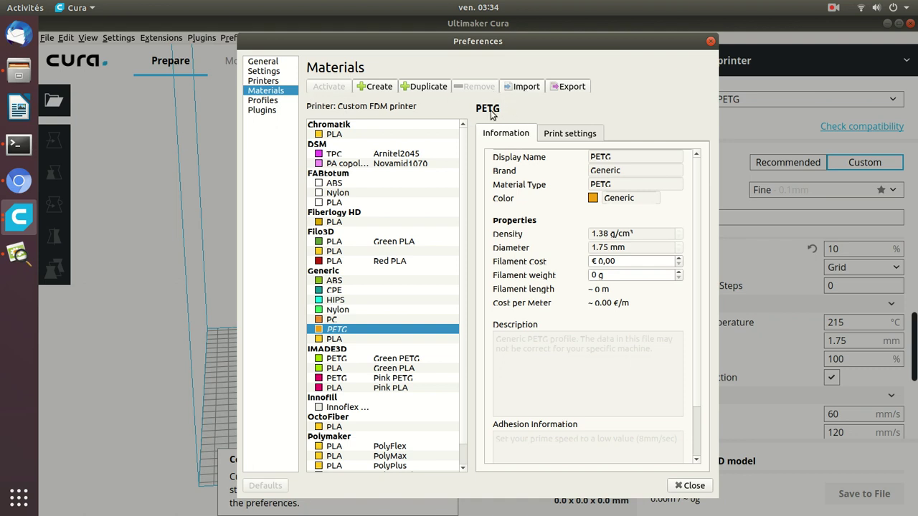
{"action": "left_click", "coordinate": [571, 138]}
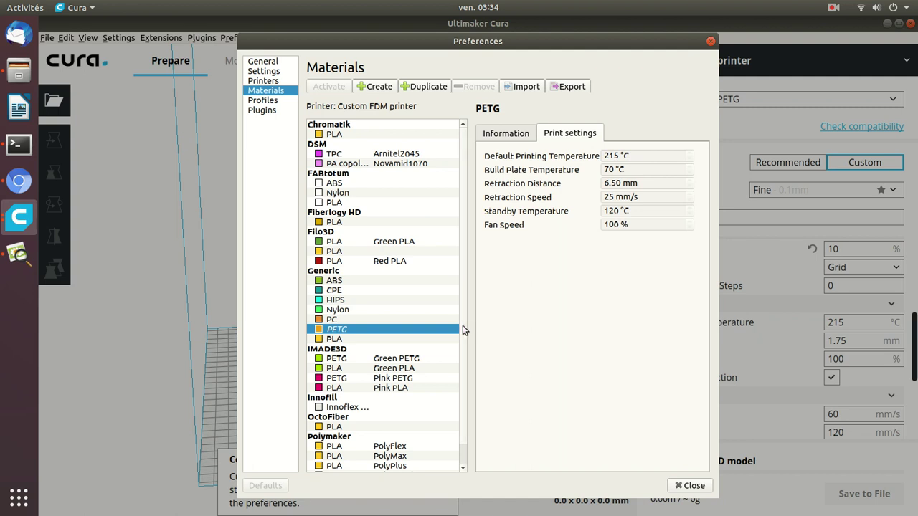
{"action": "scroll", "coordinate": [463, 330], "scroll_direction": "down", "scroll_amount": 1}
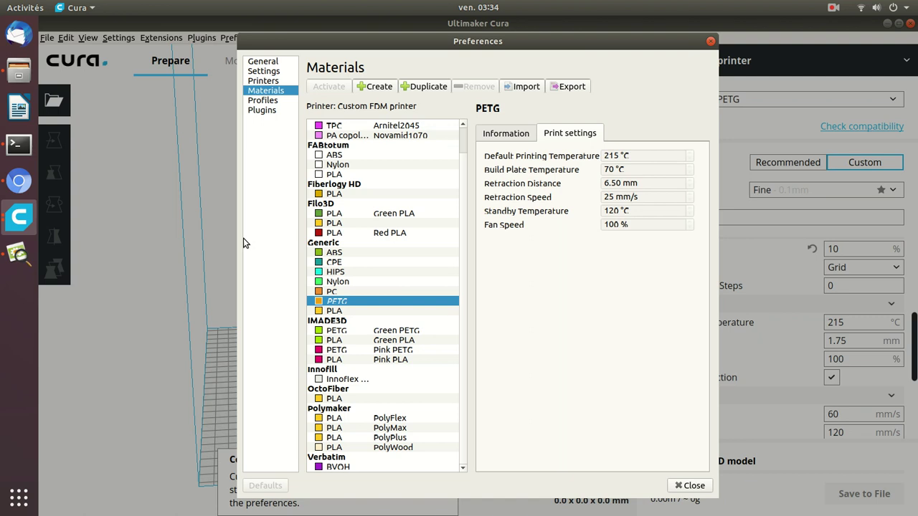
Review the Fine profile's extruder and global settings, inspect the Extra Coarse Quality profile, and close Preferences
{"action": "left_click", "coordinate": [270, 102]}
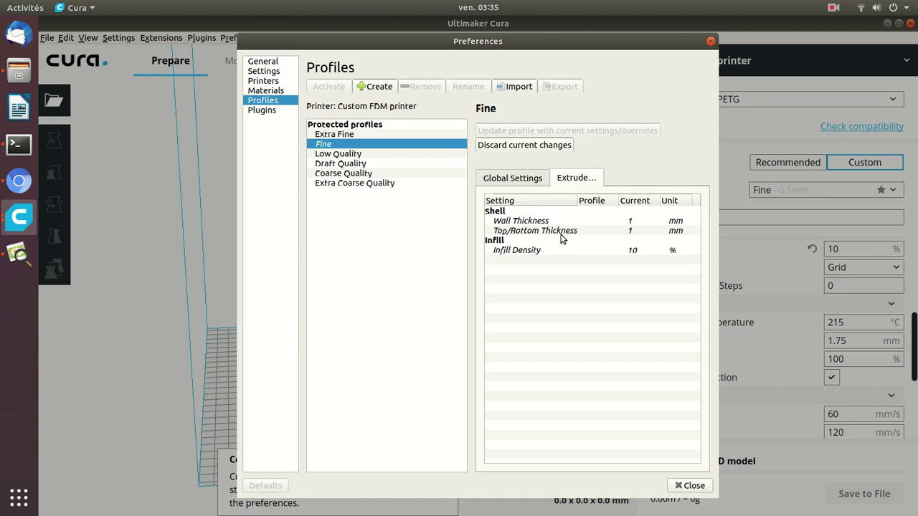
{"action": "left_click", "coordinate": [504, 184]}
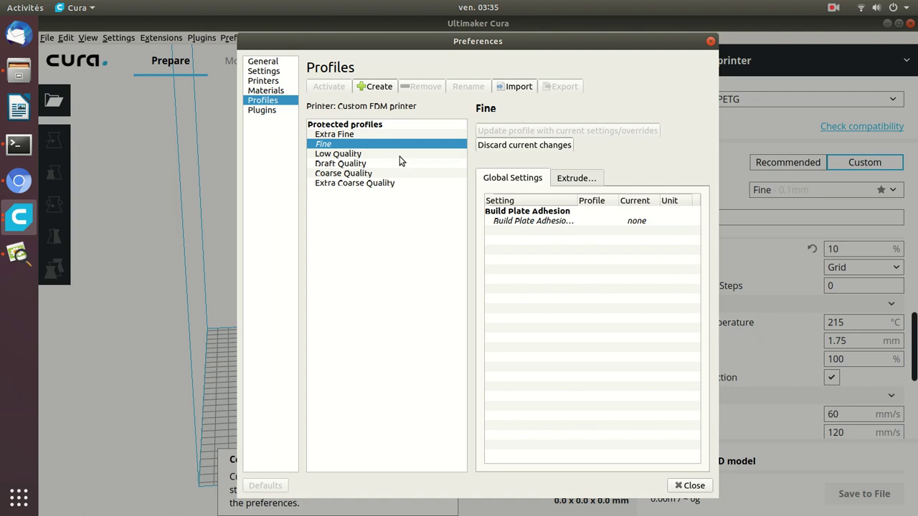
{"action": "left_click", "coordinate": [372, 185]}
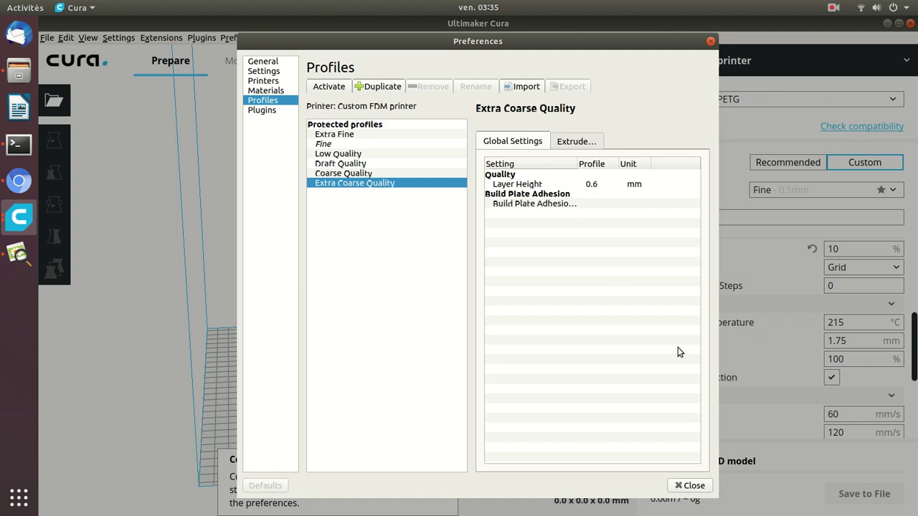
{"action": "left_click", "coordinate": [690, 486]}
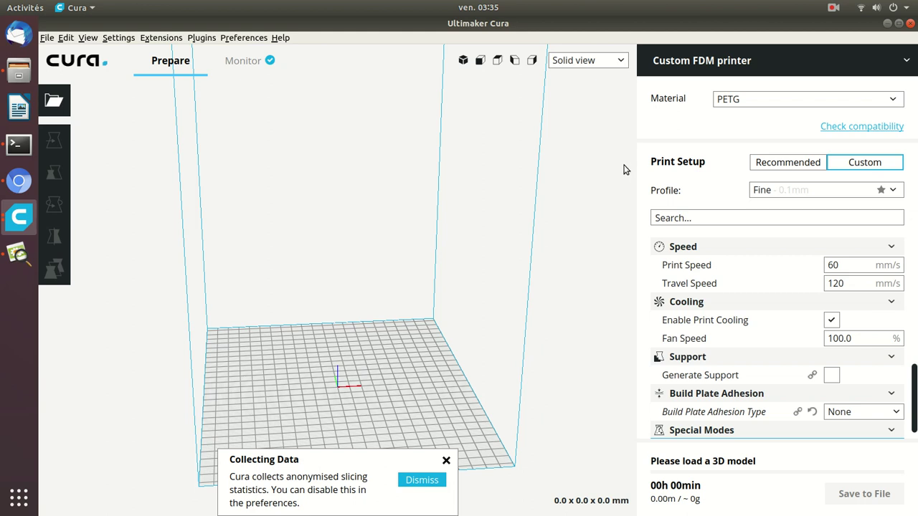
Look at the print photo in the image viewer, minimize it, and review the Material, Speed and Cooling values in Cura
{"action": "left_click", "coordinate": [21, 248]}
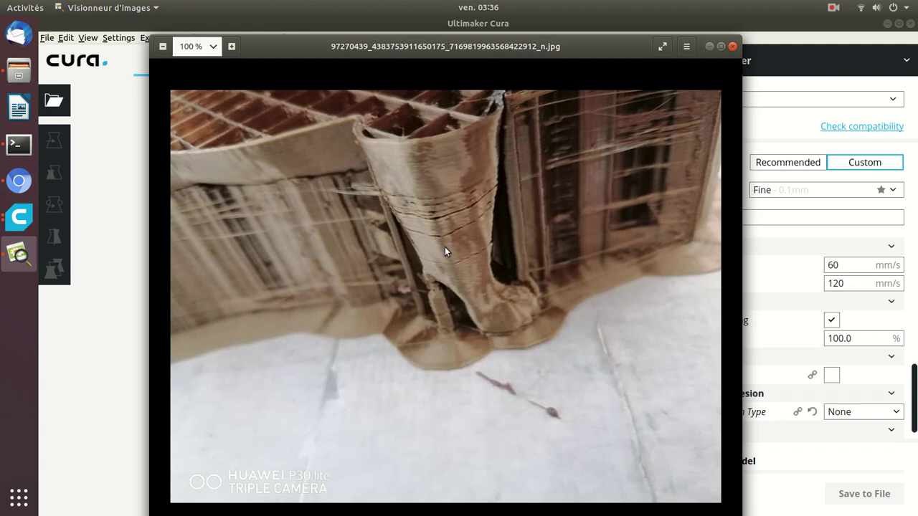
{"action": "left_click", "coordinate": [708, 46]}
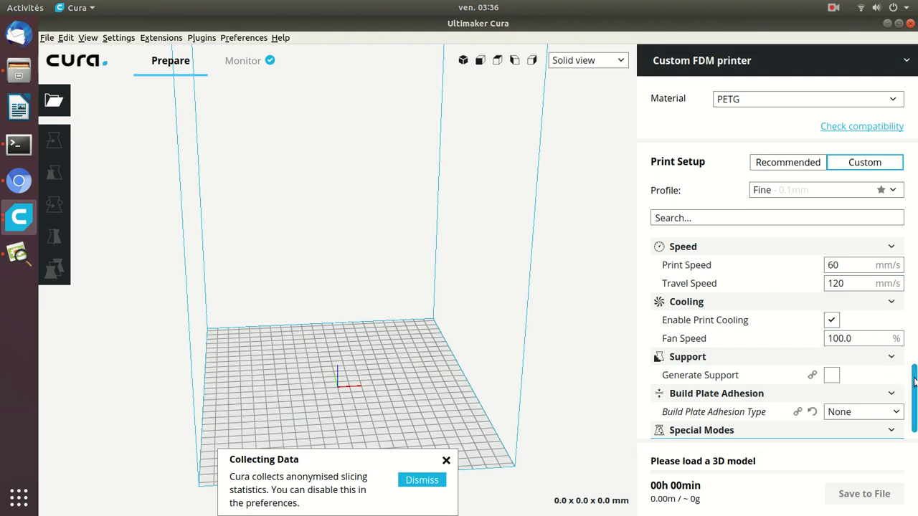
{"action": "scroll", "coordinate": [914, 382], "scroll_direction": "up", "scroll_amount": 5}
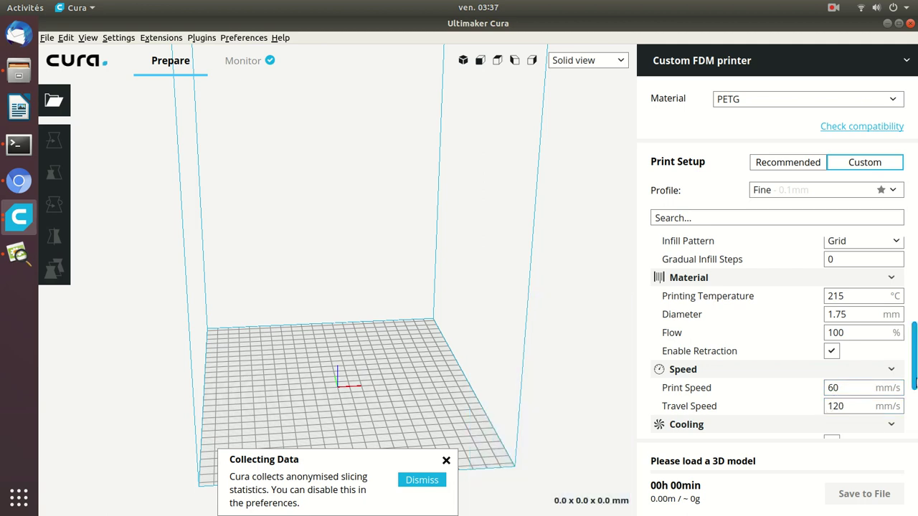
{"action": "scroll", "coordinate": [914, 382], "scroll_direction": "down", "scroll_amount": 3}
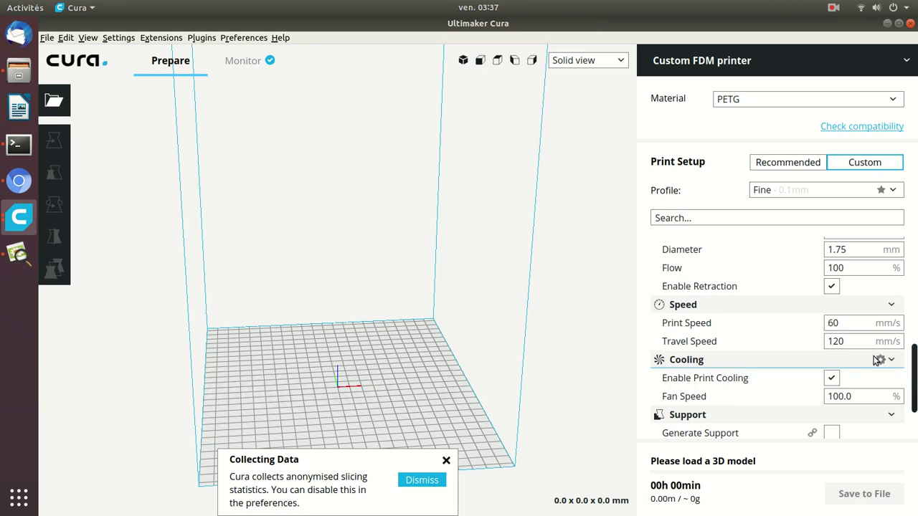
Make Initial Layer Speed, Initial Layer Print Speed and Initial Layer Travel Speed visible in the Speed category to view their values
{"action": "left_click", "coordinate": [881, 305]}
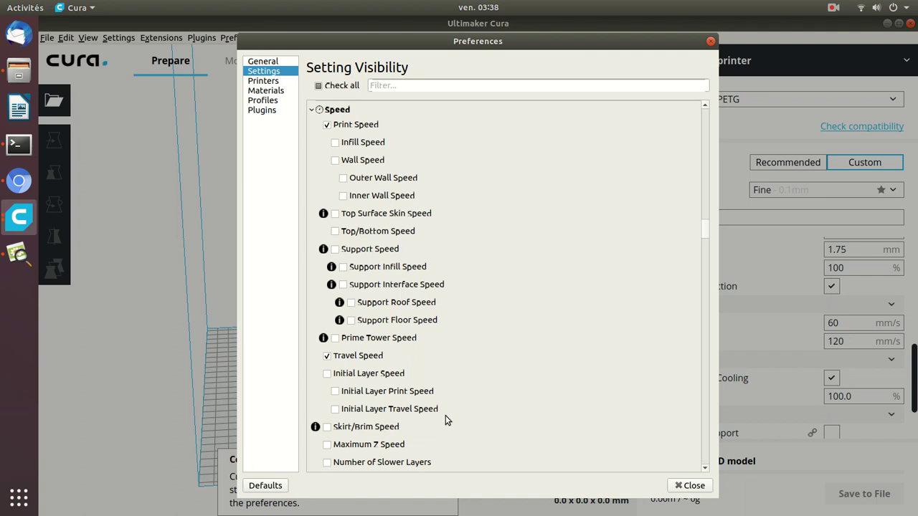
{"action": "left_click", "coordinate": [328, 375]}
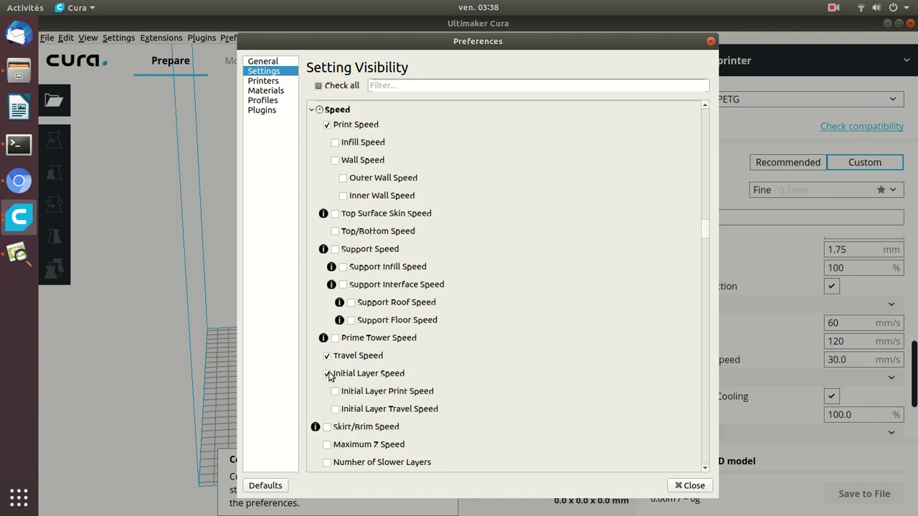
{"action": "left_click", "coordinate": [329, 374]}
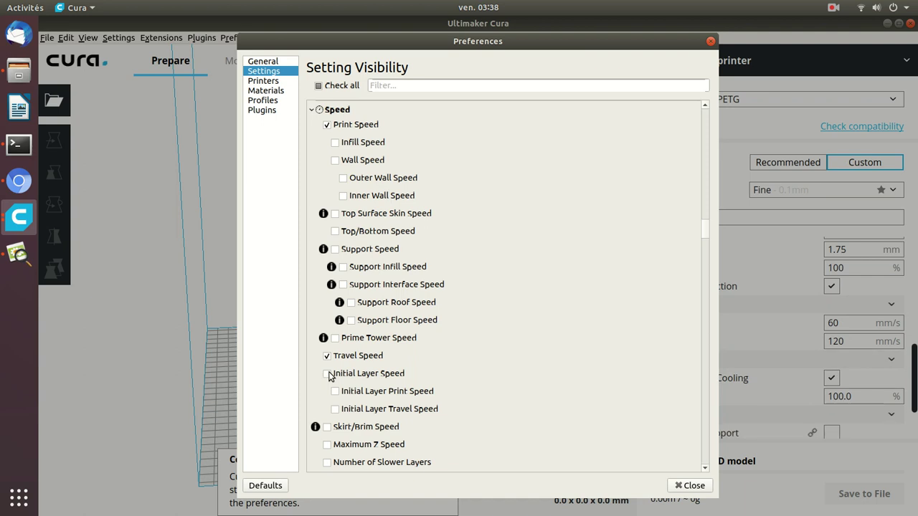
{"action": "left_click", "coordinate": [328, 374]}
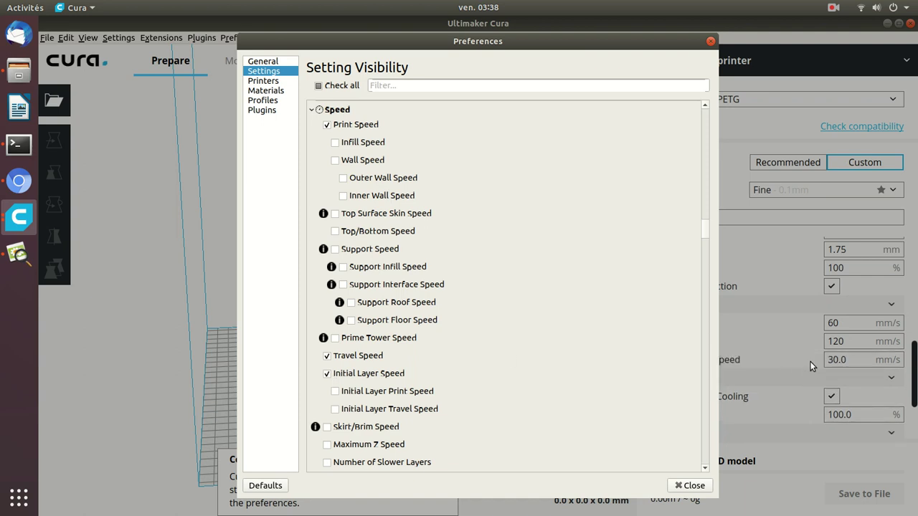
{"action": "left_click", "coordinate": [334, 393]}
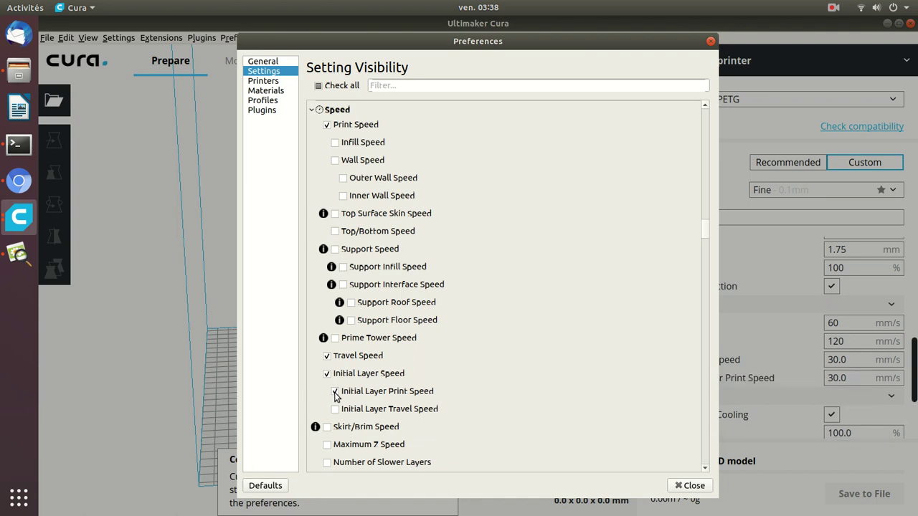
{"action": "left_click", "coordinate": [334, 410]}
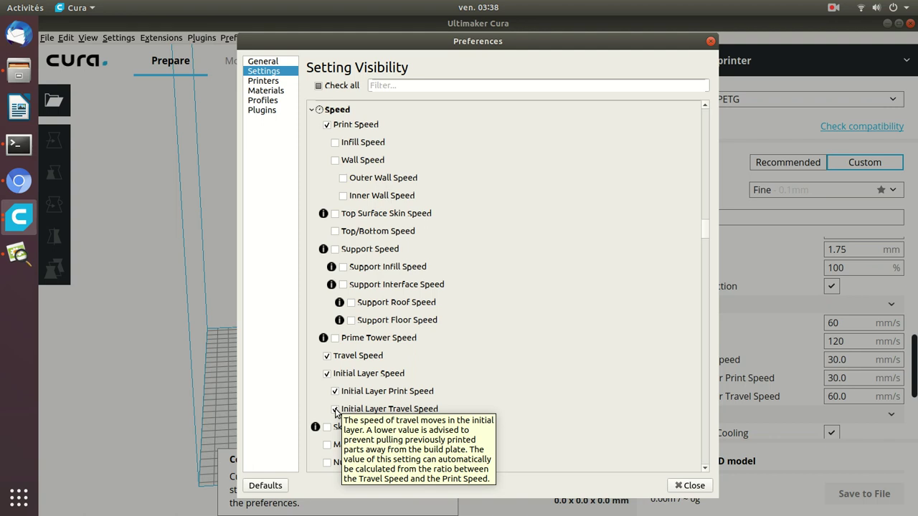
Hide the three initial layer speed settings again
{"action": "left_click", "coordinate": [326, 374]}
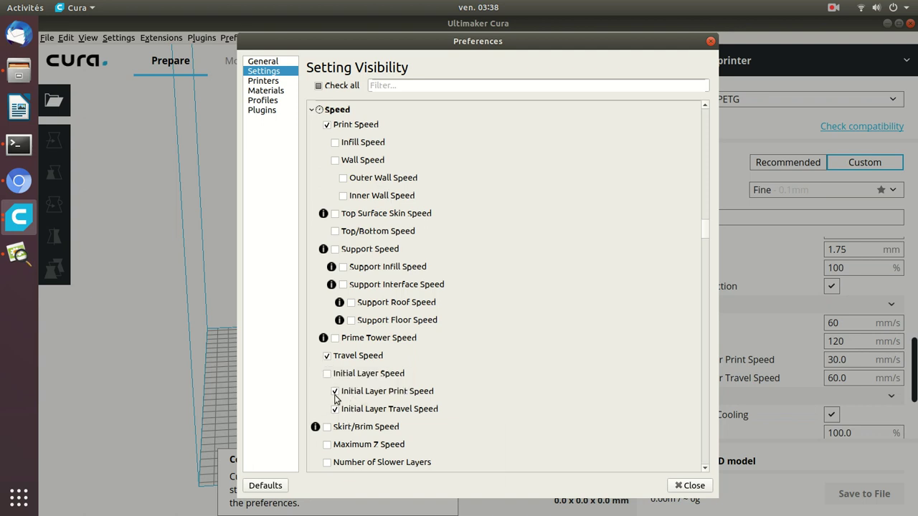
{"action": "left_click", "coordinate": [334, 392]}
{"action": "left_click", "coordinate": [335, 409]}
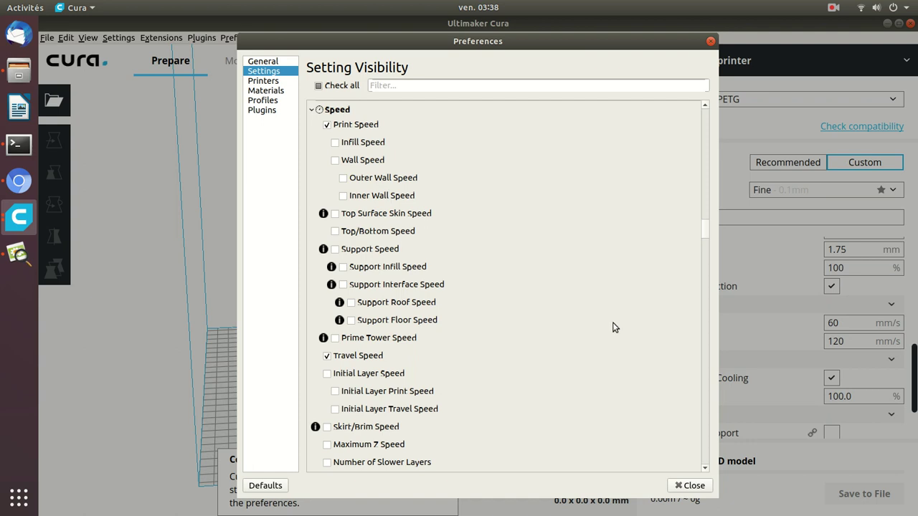
Turn on the visibility of Infill Acceleration, close Preferences, and collapse and re-expand the Speed category in the print setup
{"action": "left_click_drag", "start_coordinate": [706, 233], "coordinate": [709, 243]}
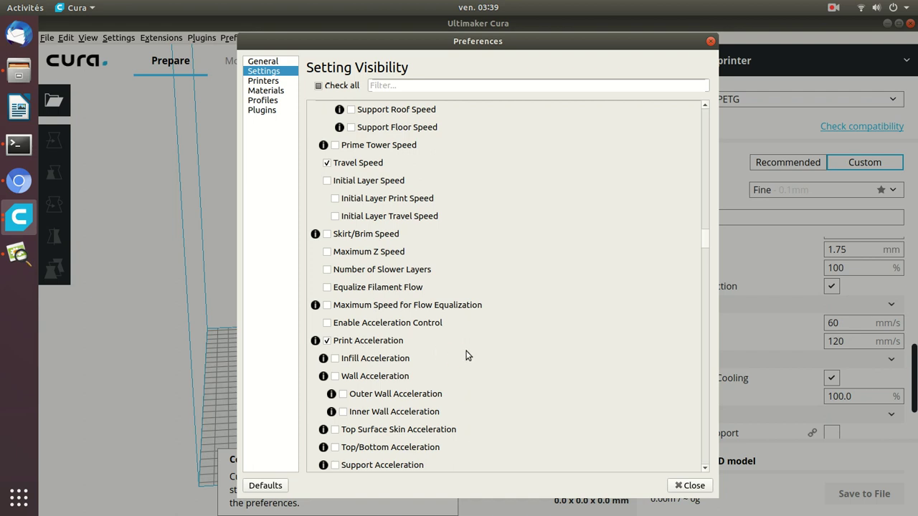
{"action": "left_click", "coordinate": [334, 359]}
{"action": "left_click", "coordinate": [676, 486]}
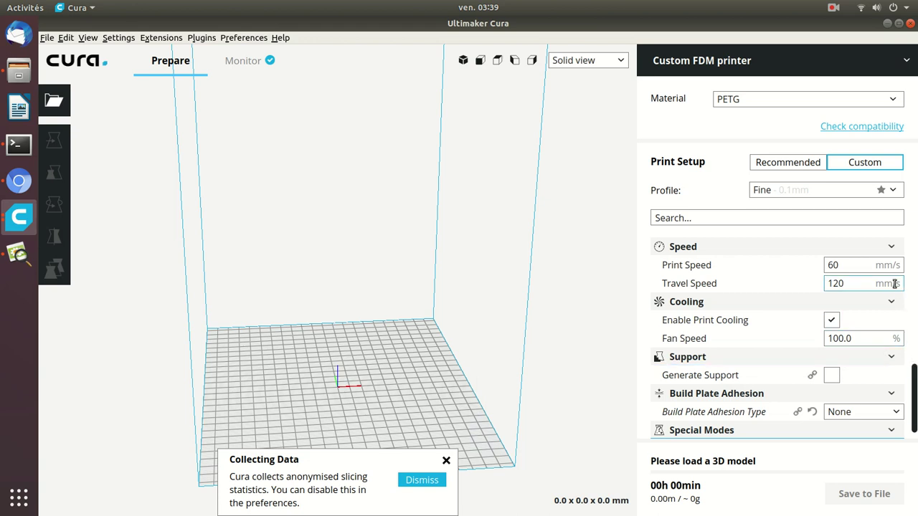
{"action": "left_click", "coordinate": [891, 248]}
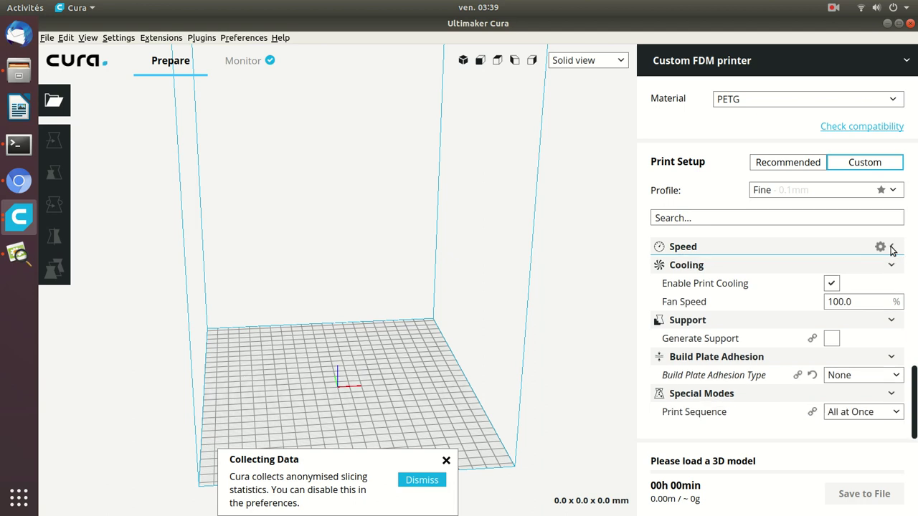
{"action": "left_click", "coordinate": [892, 249]}
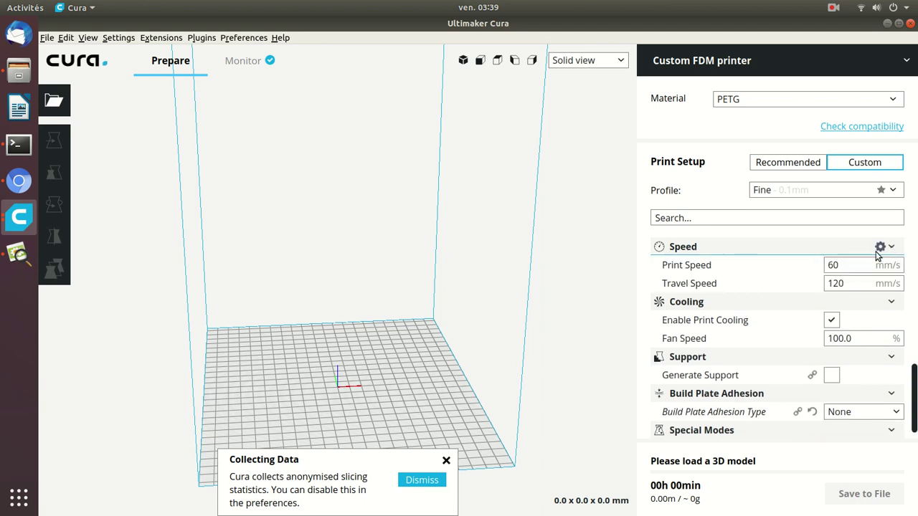
Turn on the visibility of Initial Layer Acceleration, Initial Layer Print Acceleration and Initial Layer Travel Acceleration, and close Preferences
{"action": "left_click", "coordinate": [879, 247]}
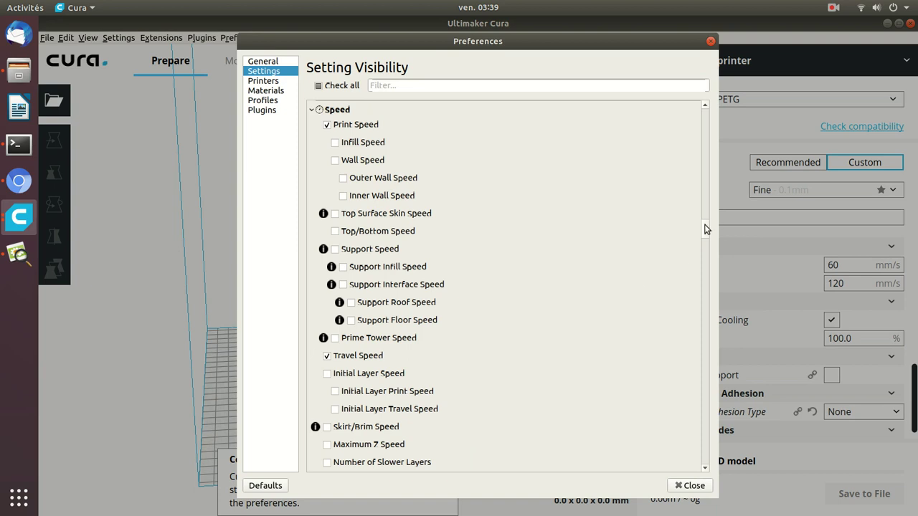
{"action": "left_click_drag", "start_coordinate": [704, 229], "coordinate": [711, 266]}
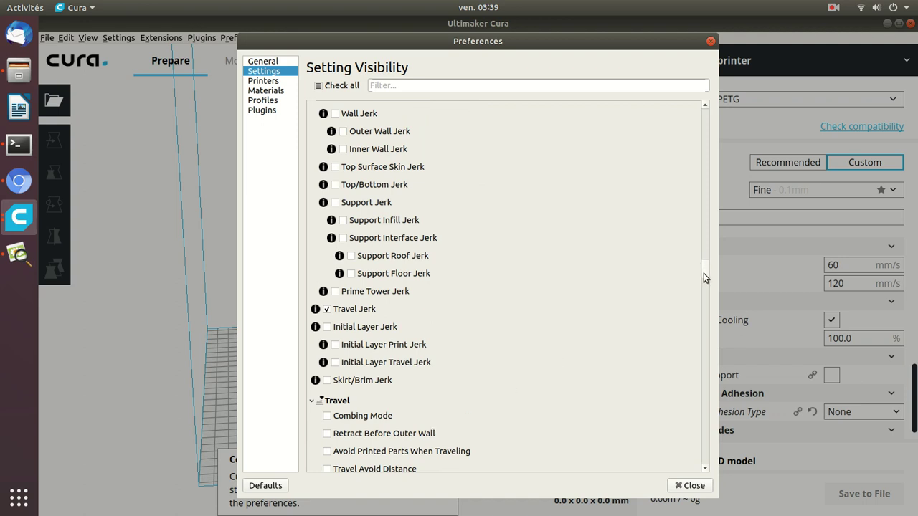
{"action": "left_click_drag", "start_coordinate": [704, 273], "coordinate": [701, 262]}
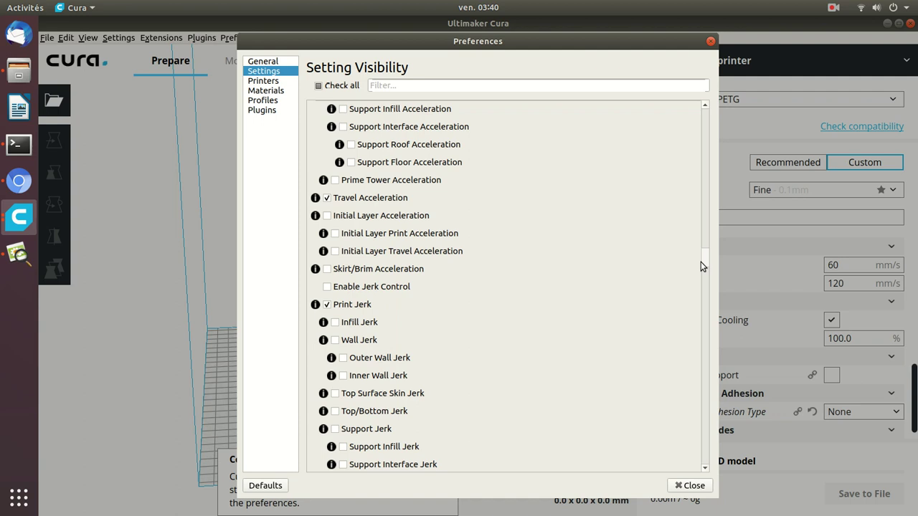
{"action": "scroll", "coordinate": [700, 265], "scroll_direction": "down", "scroll_amount": 1}
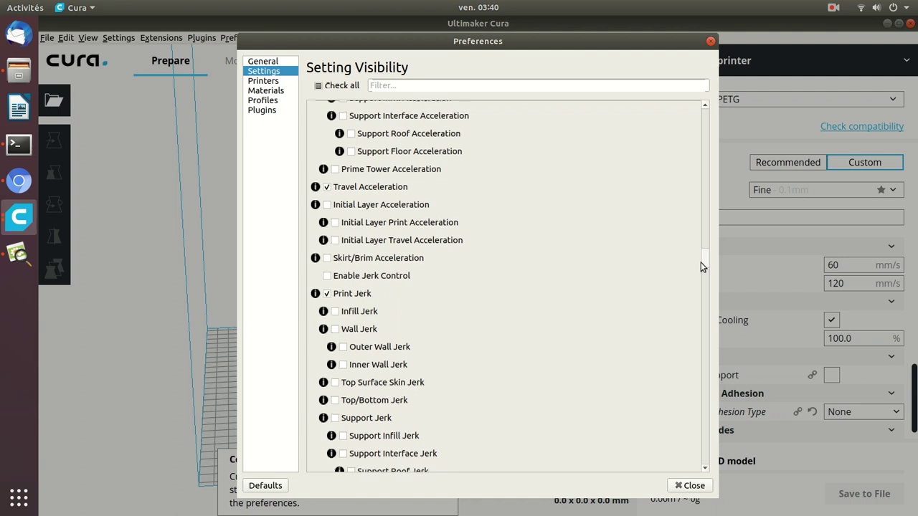
{"action": "left_click", "coordinate": [327, 205]}
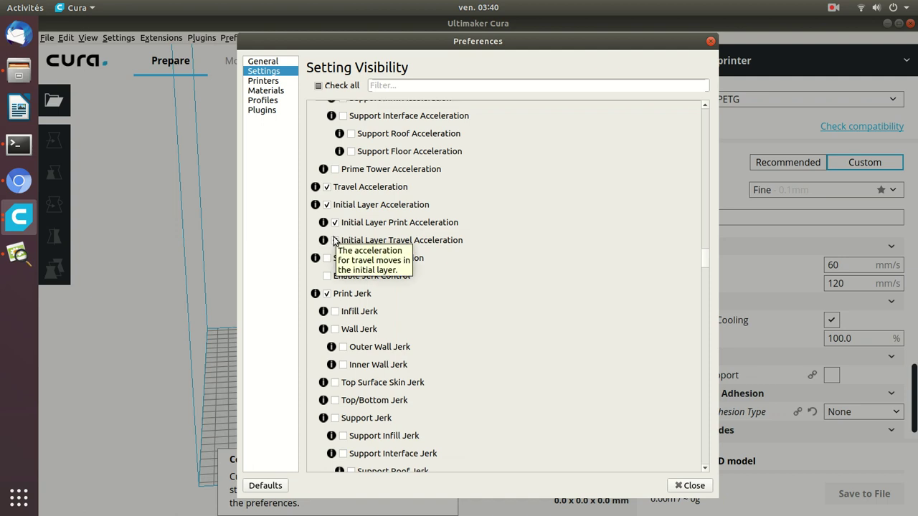
{"action": "left_click", "coordinate": [334, 240]}
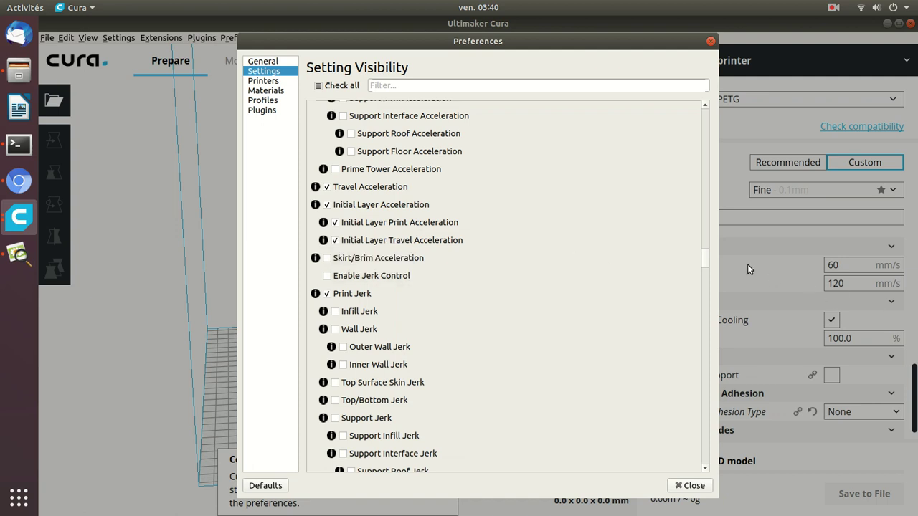
{"action": "left_click", "coordinate": [690, 485]}
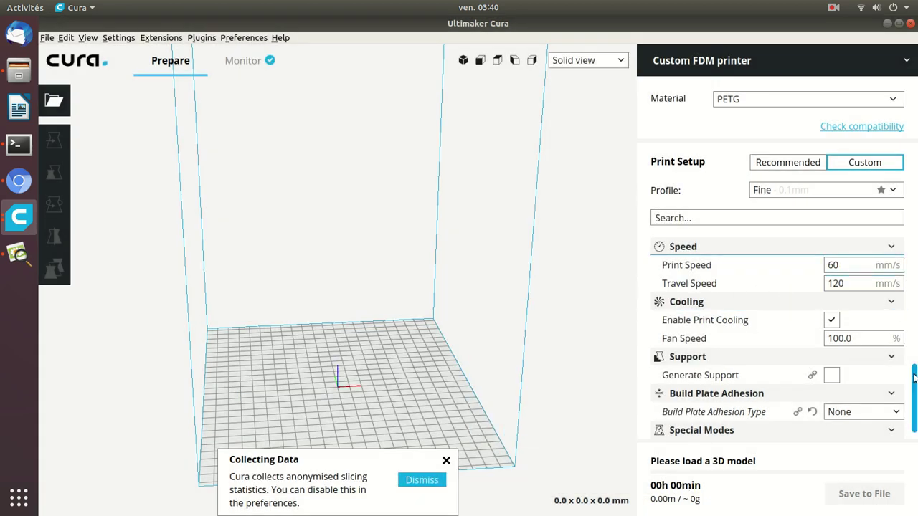
Collapse the Quality, Shell, Infill, Material, Cooling, Support and Build Plate Adhesion categories, leaving only Speed expanded
{"action": "scroll", "coordinate": [914, 370], "scroll_direction": "down", "scroll_amount": 1}
{"action": "left_click_drag", "start_coordinate": [914, 370], "coordinate": [905, 238]}
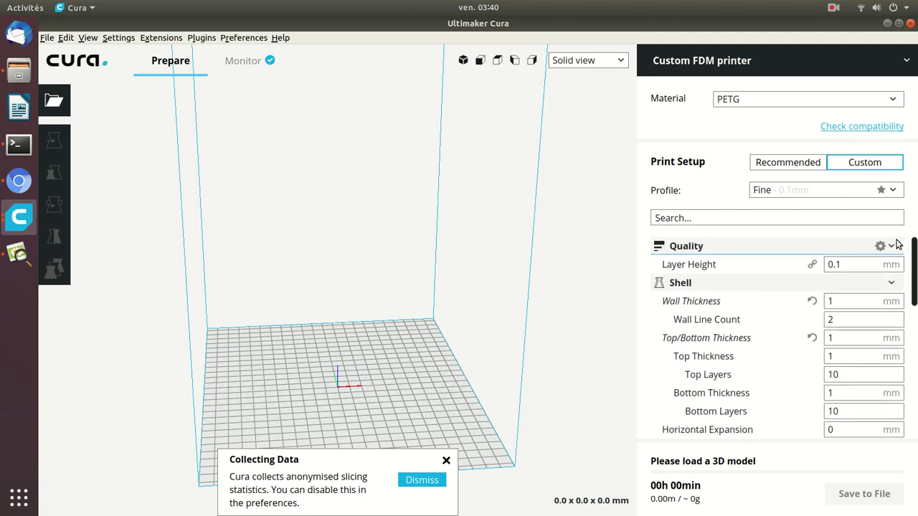
{"action": "left_click", "coordinate": [893, 245]}
{"action": "left_click", "coordinate": [891, 263]}
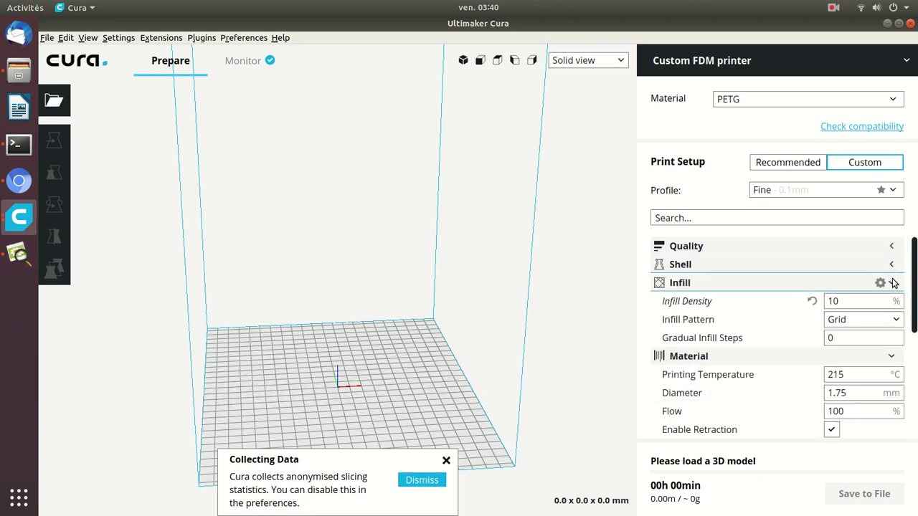
{"action": "left_click", "coordinate": [893, 283]}
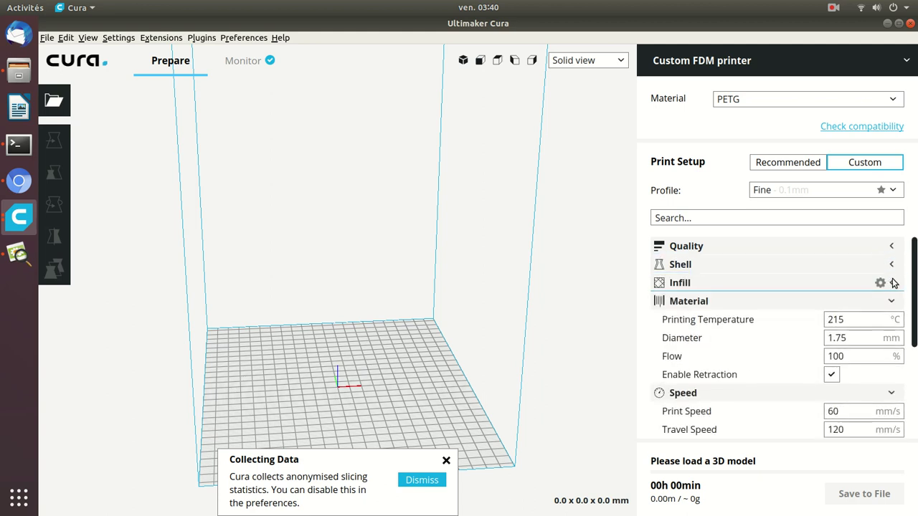
{"action": "left_click", "coordinate": [894, 301]}
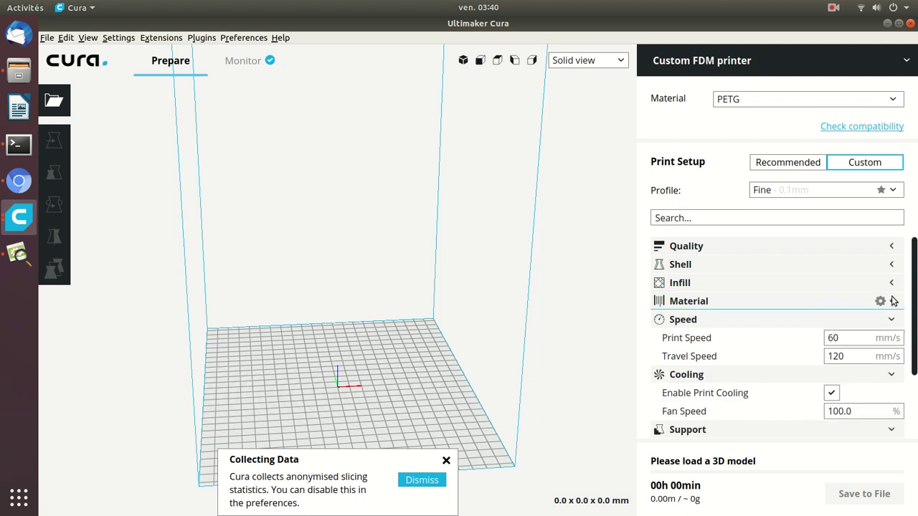
{"action": "left_click", "coordinate": [893, 375]}
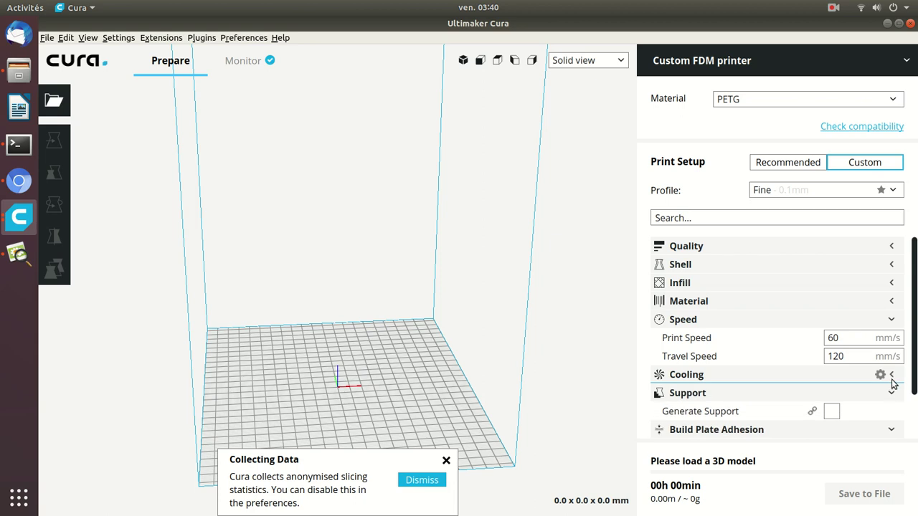
{"action": "left_click", "coordinate": [892, 393]}
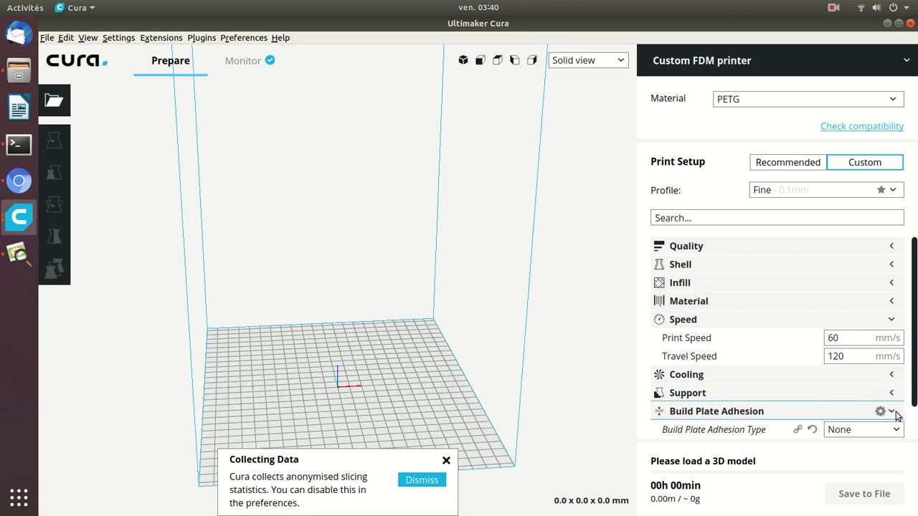
{"action": "left_click", "coordinate": [892, 413]}
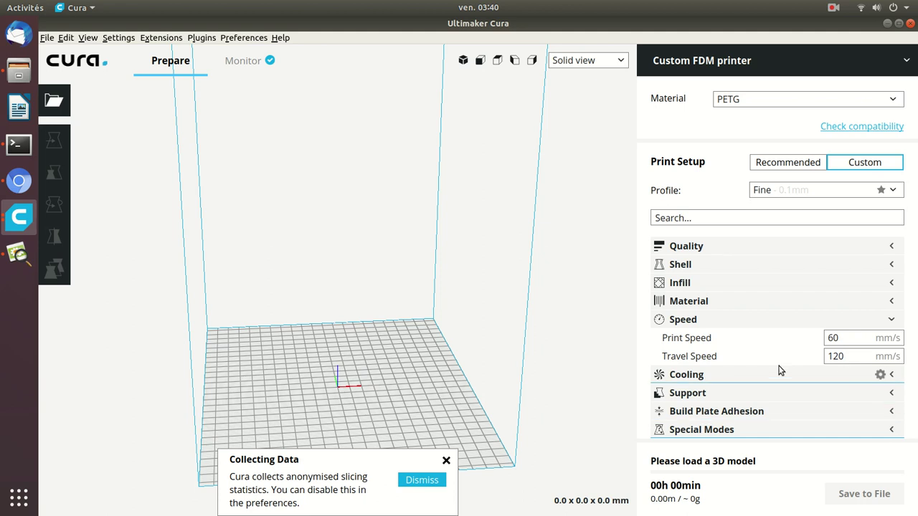
Open the Speed category's setting visibility list and turn on Outer Wall Acceleration and Inner Wall Acceleration
{"action": "left_click", "coordinate": [880, 320]}
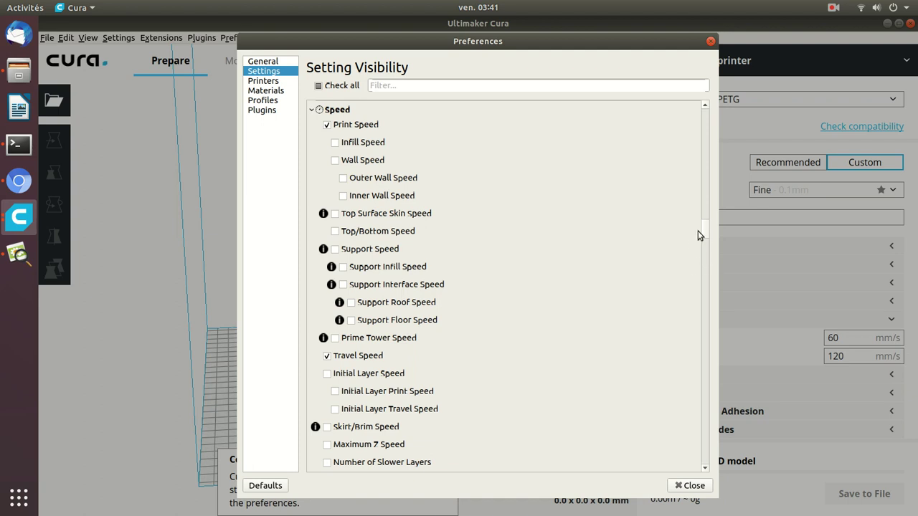
{"action": "left_click_drag", "start_coordinate": [703, 231], "coordinate": [704, 245]}
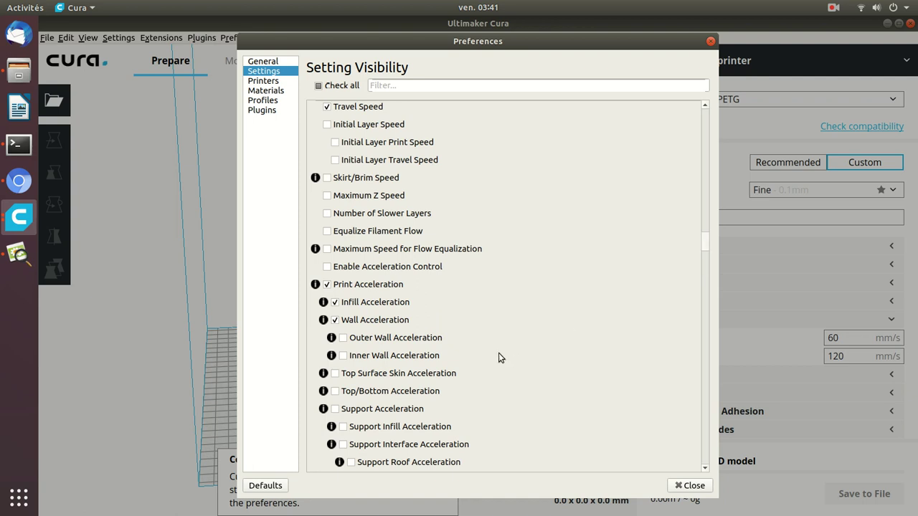
{"action": "left_click", "coordinate": [343, 338]}
{"action": "left_click", "coordinate": [343, 357]}
Hide the Infill, Wall, Outer Wall and Inner Wall Acceleration settings
{"action": "left_click", "coordinate": [335, 302]}
{"action": "left_click", "coordinate": [334, 320]}
{"action": "left_click", "coordinate": [343, 338]}
{"action": "left_click", "coordinate": [343, 355]}
Hide Travel Acceleration, Initial Layer Acceleration, Initial Layer Print Acceleration and Initial Layer Travel Acceleration
{"action": "left_click_drag", "start_coordinate": [704, 245], "coordinate": [705, 262]}
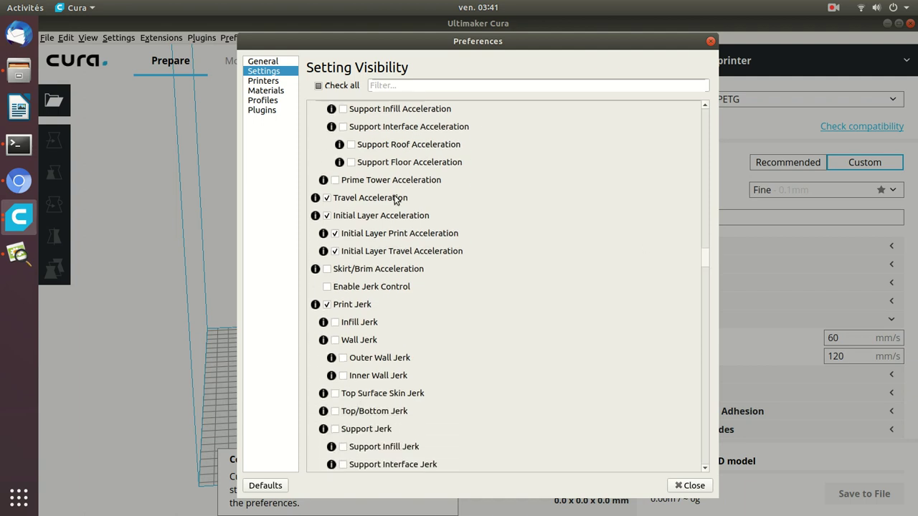
{"action": "left_click", "coordinate": [327, 199]}
{"action": "left_click", "coordinate": [327, 215]}
{"action": "left_click", "coordinate": [335, 235]}
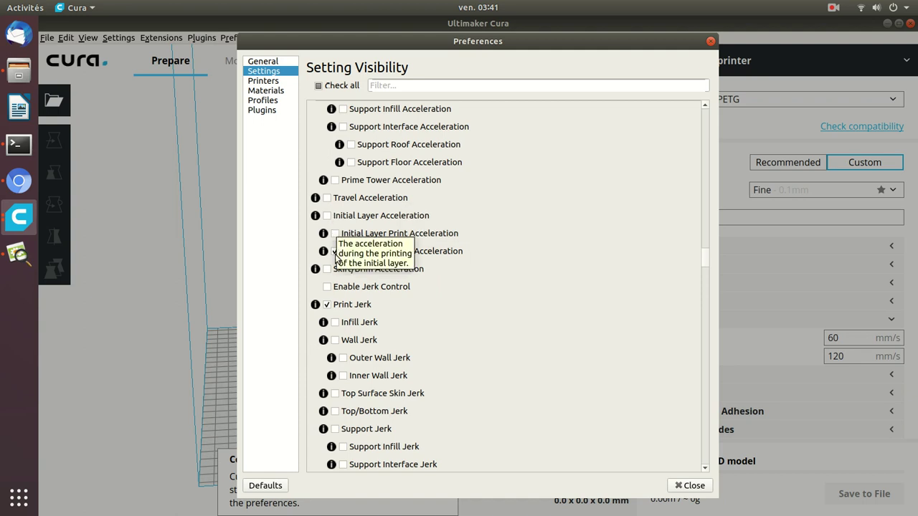
{"action": "left_click", "coordinate": [334, 252]}
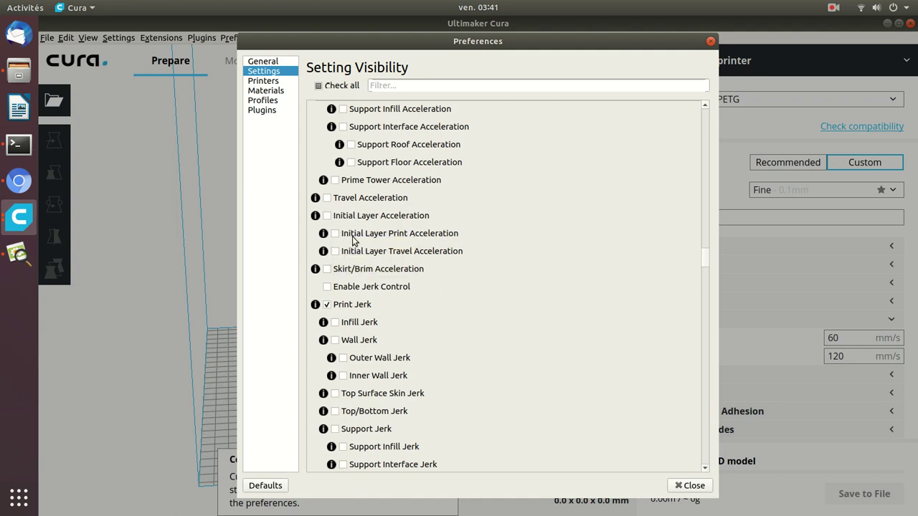
Switch to the other Cura window, set up for the Anet A8, and expand its Speed category
{"action": "left_click", "coordinate": [22, 224]}
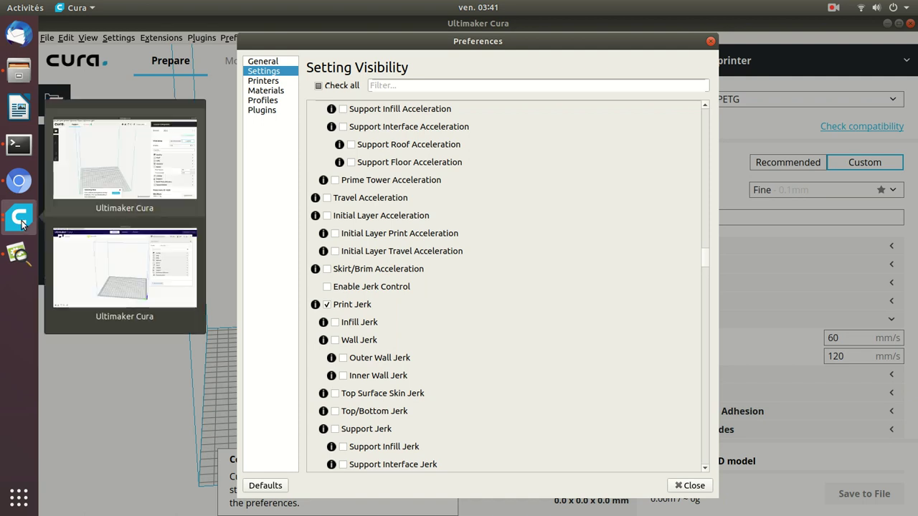
{"action": "left_click", "coordinate": [79, 232]}
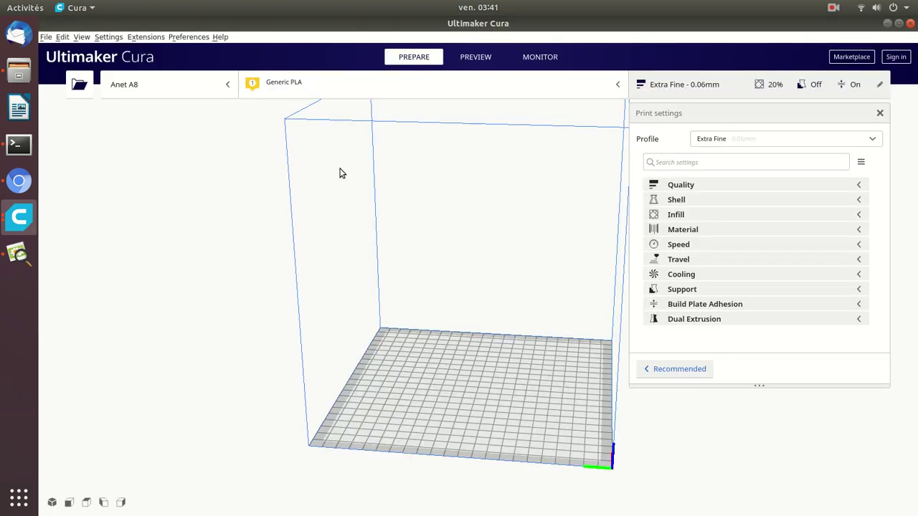
{"action": "left_click", "coordinate": [859, 244]}
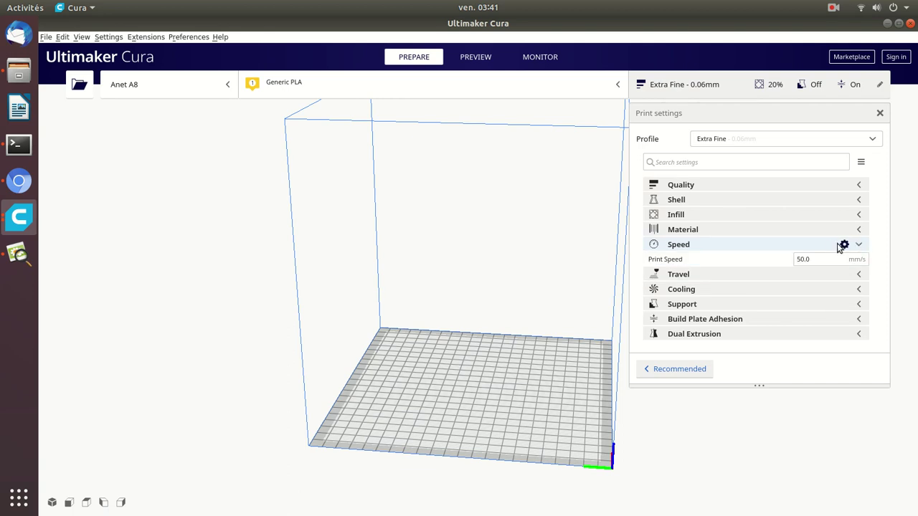
Turn on the visibility of Infill Speed, Wall Speed, Outer Wall Speed and Inner Wall Speed
{"action": "left_click", "coordinate": [844, 245]}
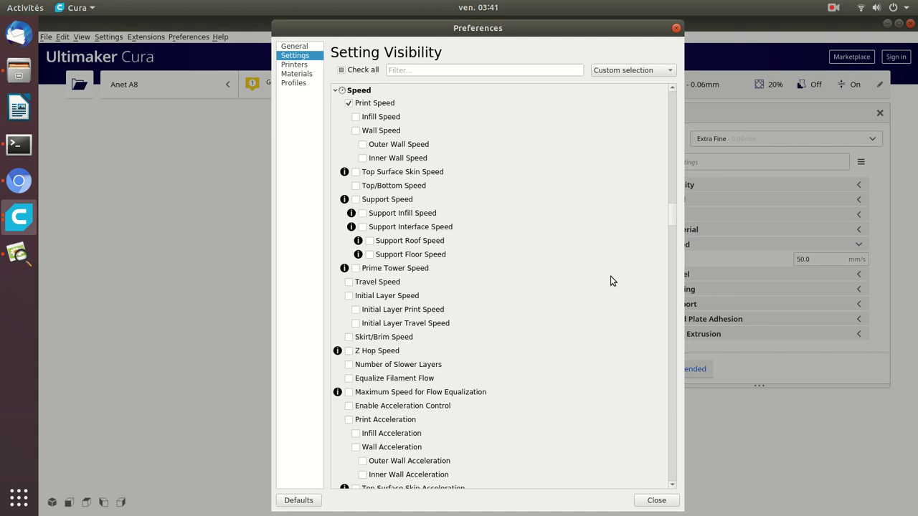
{"action": "left_click", "coordinate": [356, 117]}
{"action": "left_click", "coordinate": [356, 131]}
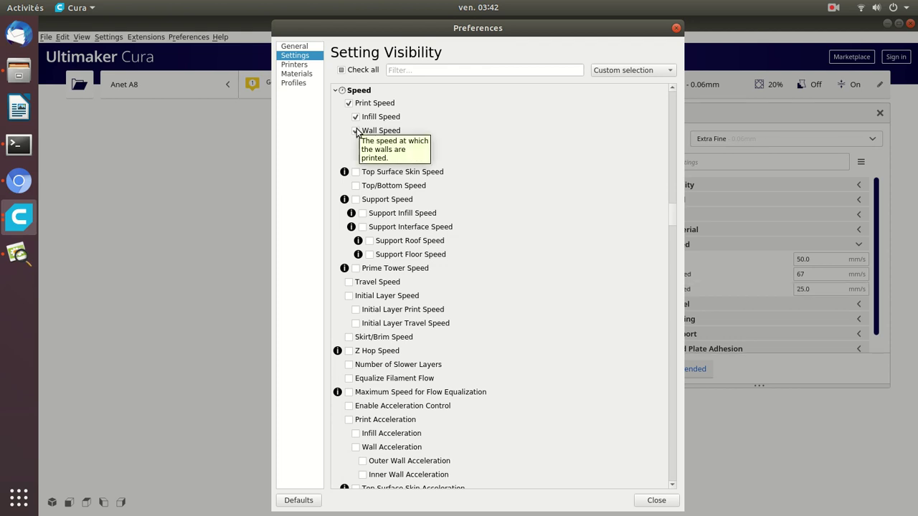
{"action": "left_click", "coordinate": [363, 145]}
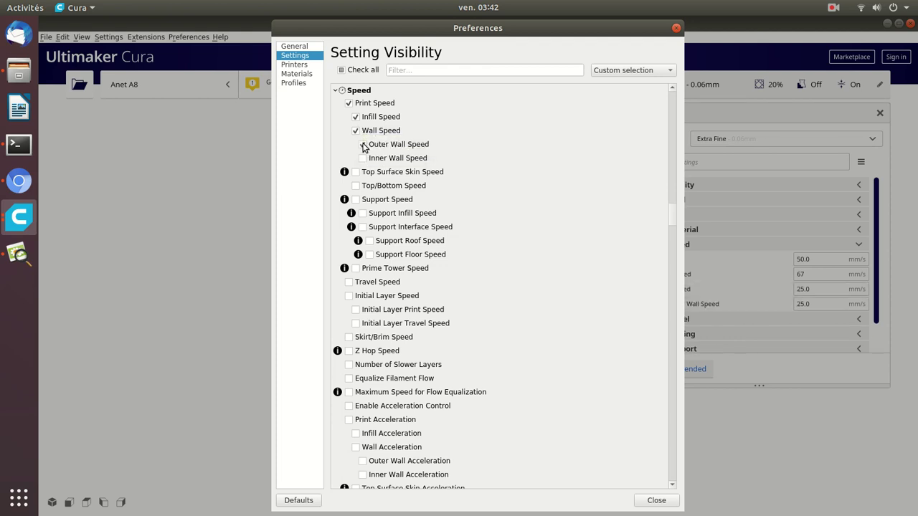
{"action": "left_click", "coordinate": [362, 158]}
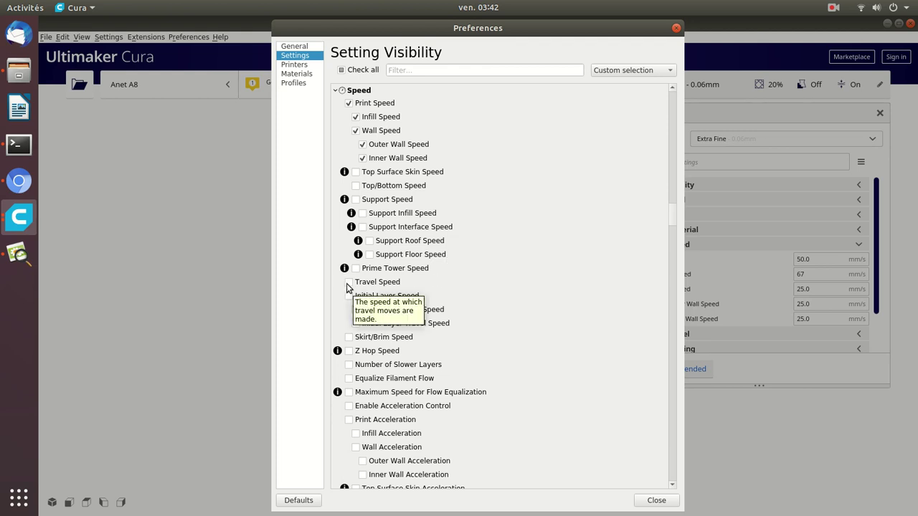
Turn on the visibility of Z Hop Speed and close Preferences
{"action": "mouse_move", "coordinate": [349, 301]}
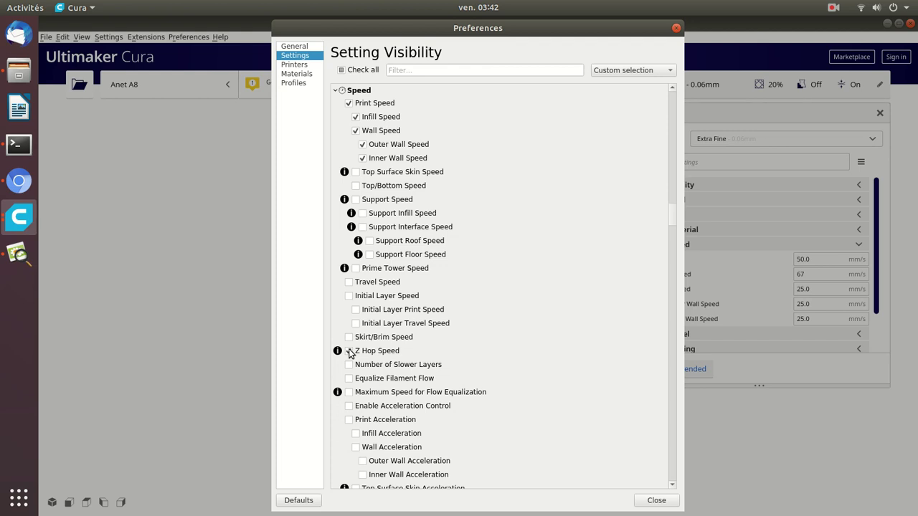
{"action": "left_click", "coordinate": [349, 351]}
{"action": "left_click", "coordinate": [651, 499]}
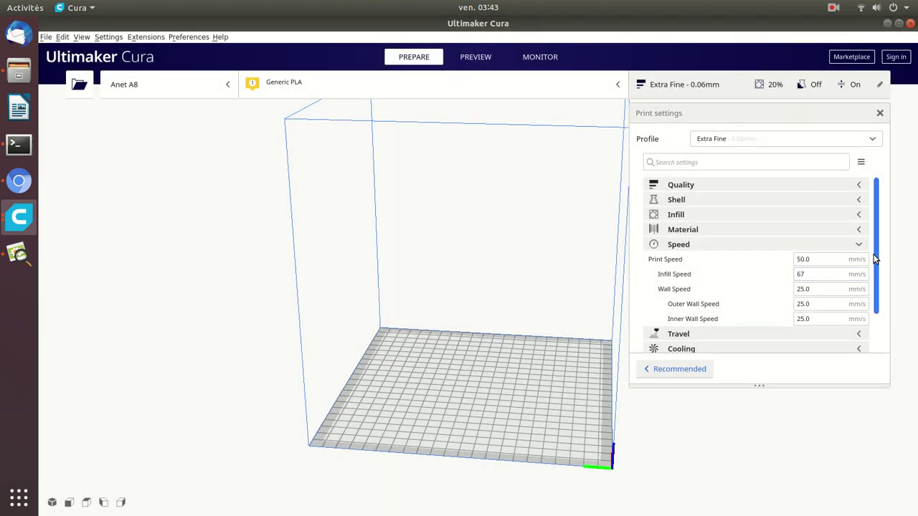
Expand the Travel category and enable Z Hop When Retracted
{"action": "left_click_drag", "start_coordinate": [876, 254], "coordinate": [878, 294]}
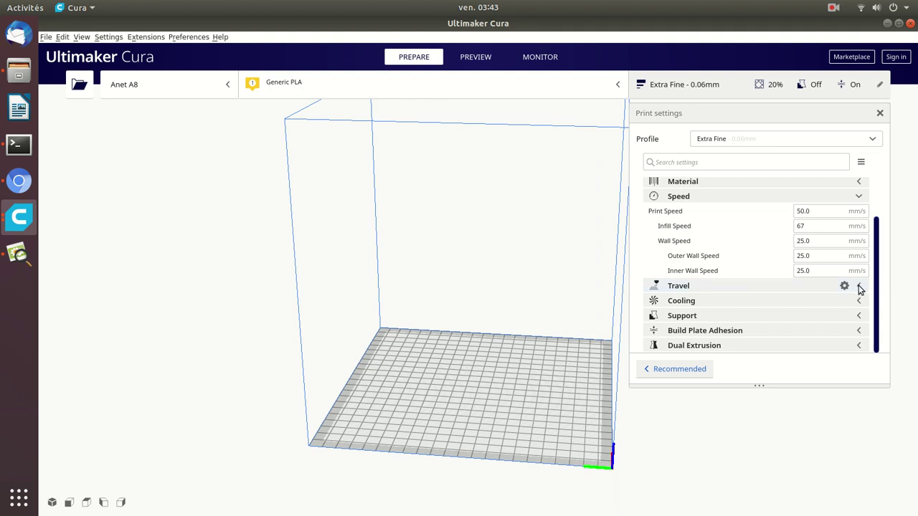
{"action": "left_click", "coordinate": [860, 287]}
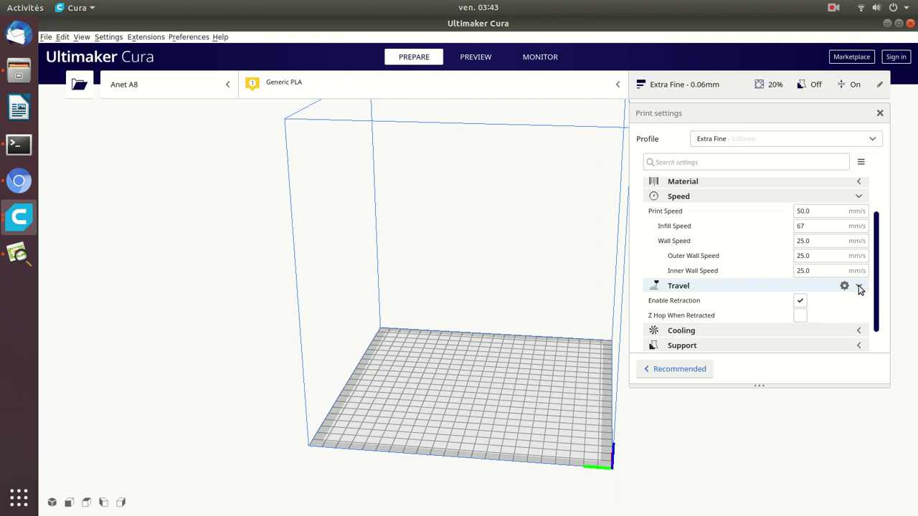
{"action": "left_click", "coordinate": [799, 316]}
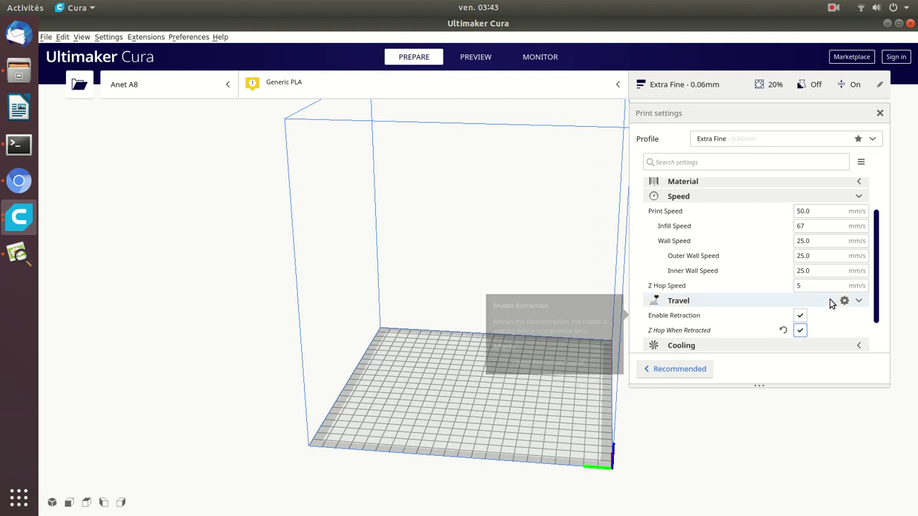
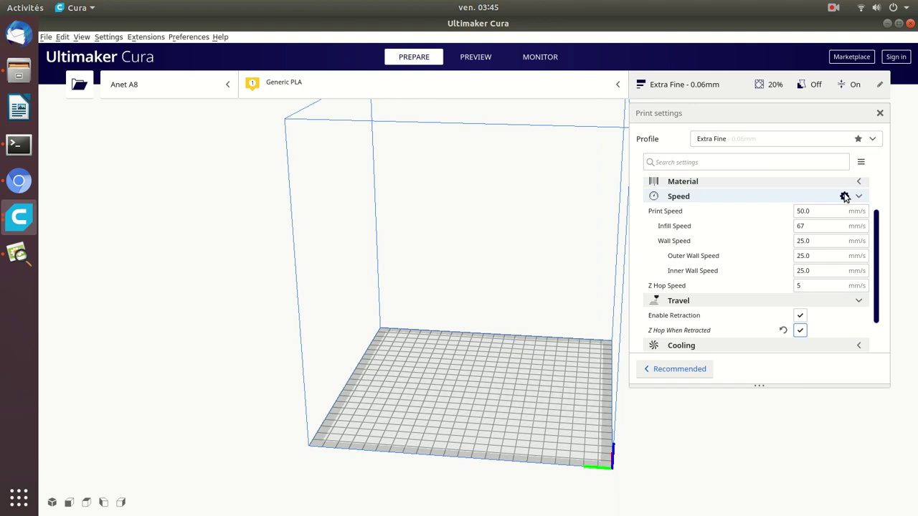
Open the Speed category's setting visibility list, then examine the photo of the defective print and close it
{"action": "left_click", "coordinate": [844, 198]}
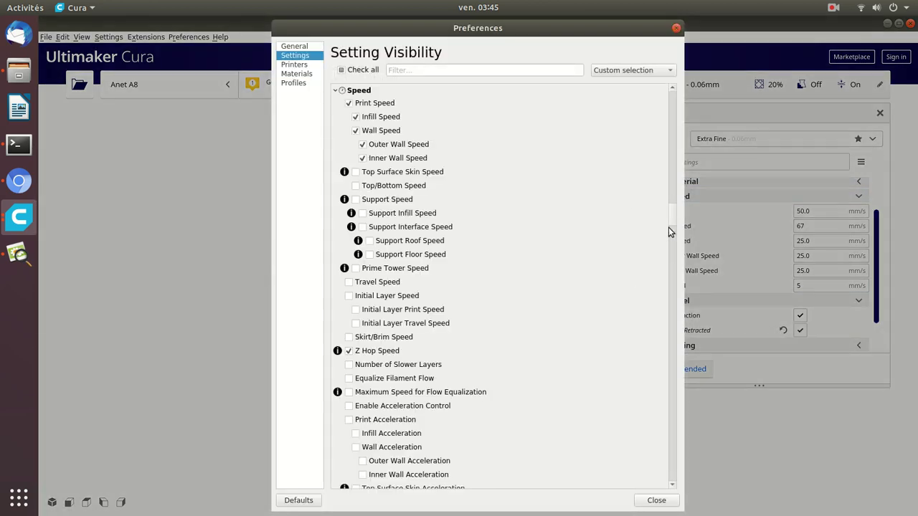
{"action": "left_click_drag", "start_coordinate": [671, 218], "coordinate": [674, 233]}
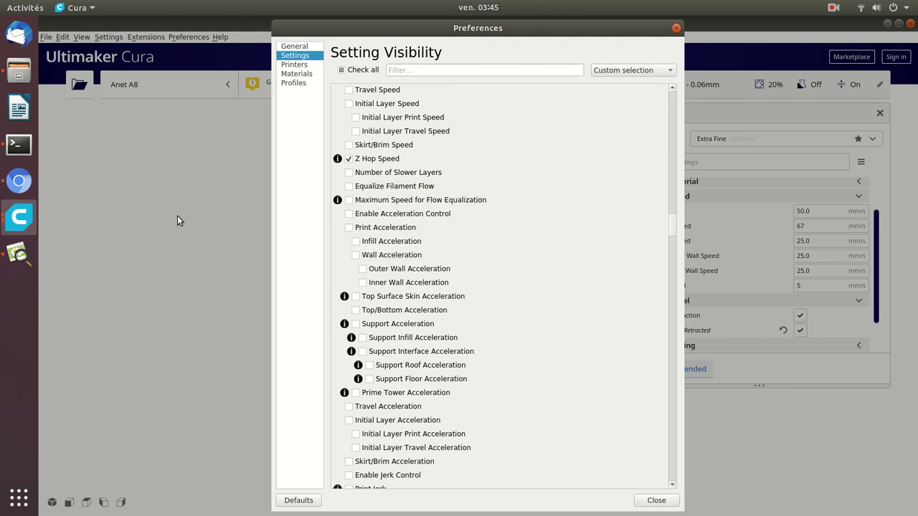
{"action": "left_click", "coordinate": [27, 263]}
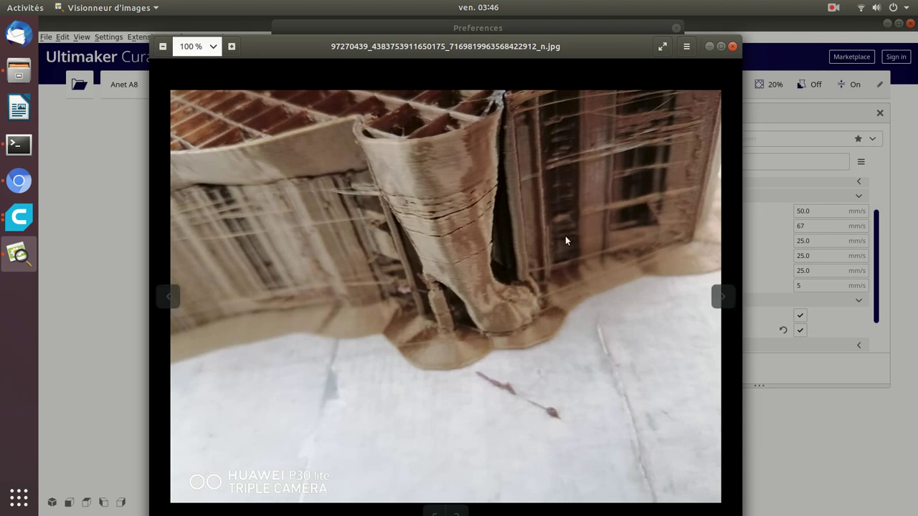
{"action": "left_click", "coordinate": [732, 46]}
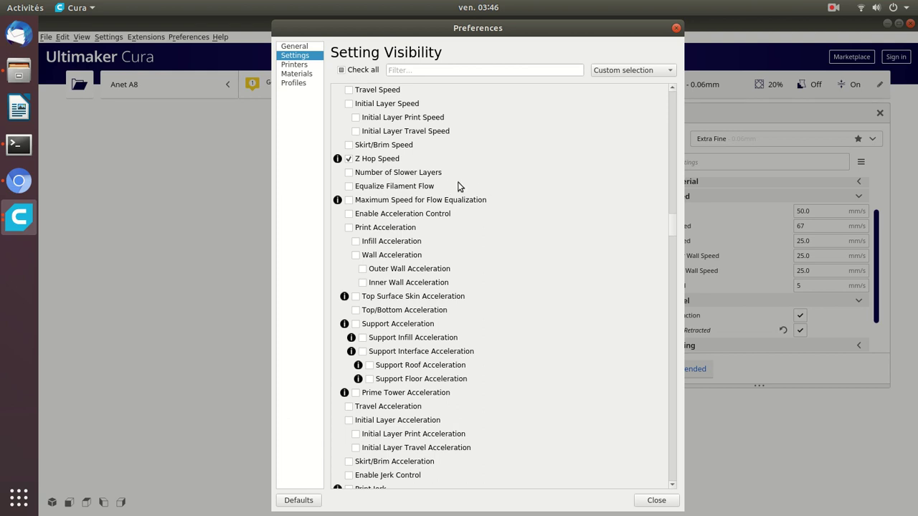
Turn on the visibility of Equalize Filament Flow and Maximum Speed for Flow Equalization, and close Preferences
{"action": "mouse_move", "coordinate": [377, 188]}
{"action": "left_click", "coordinate": [348, 187]}
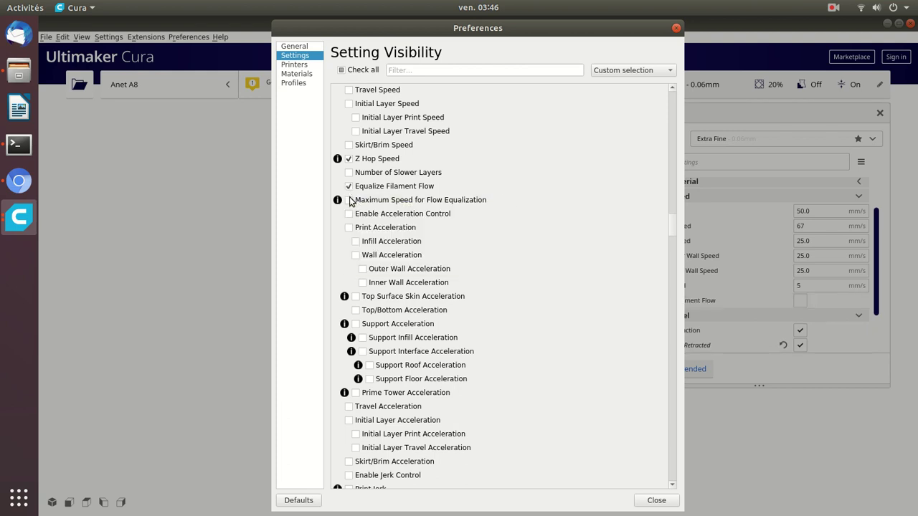
{"action": "left_click", "coordinate": [350, 201]}
{"action": "left_click", "coordinate": [658, 498]}
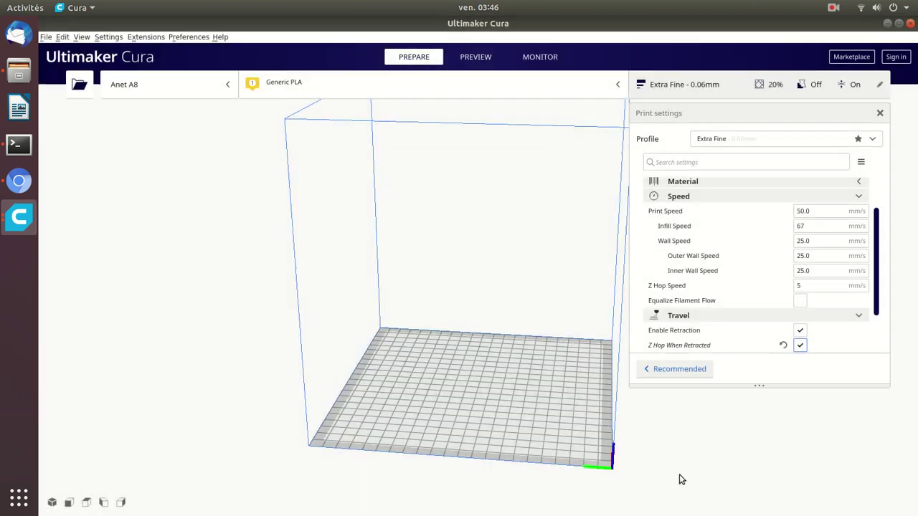
Enable Equalize Filament Flow to view its Maximum Speed for Flow Equalization, and disable it again
{"action": "left_click", "coordinate": [800, 300]}
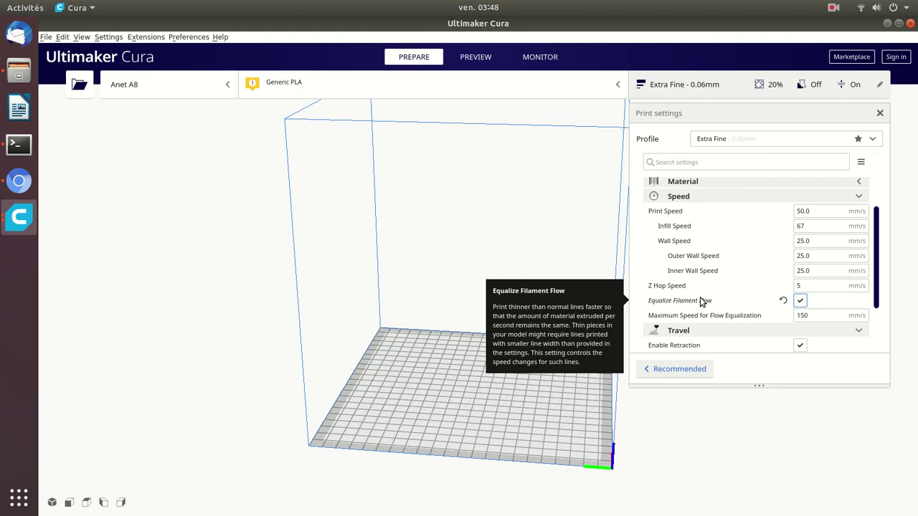
{"action": "left_click", "coordinate": [799, 317]}
{"action": "left_click", "coordinate": [800, 301]}
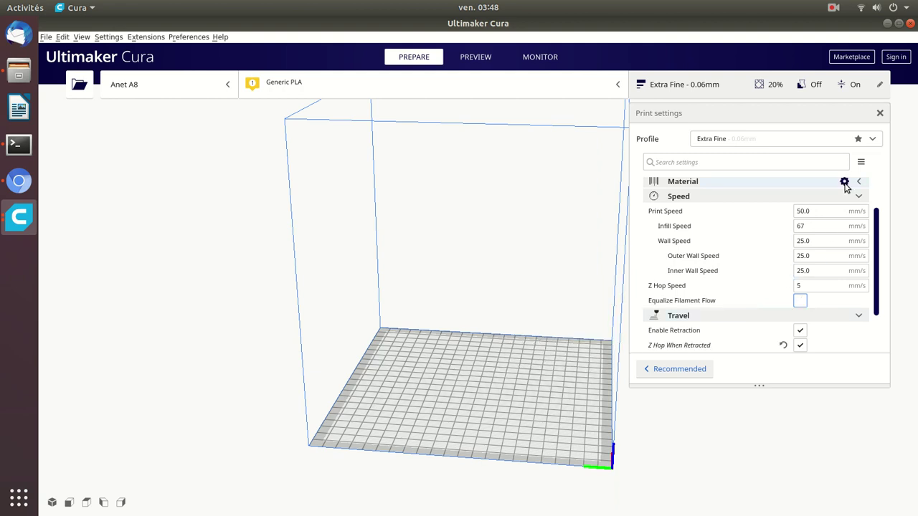
Open the Material category's setting visibility list and read the descriptions of the volume and build plate temperature settings
{"action": "left_click", "coordinate": [844, 182]}
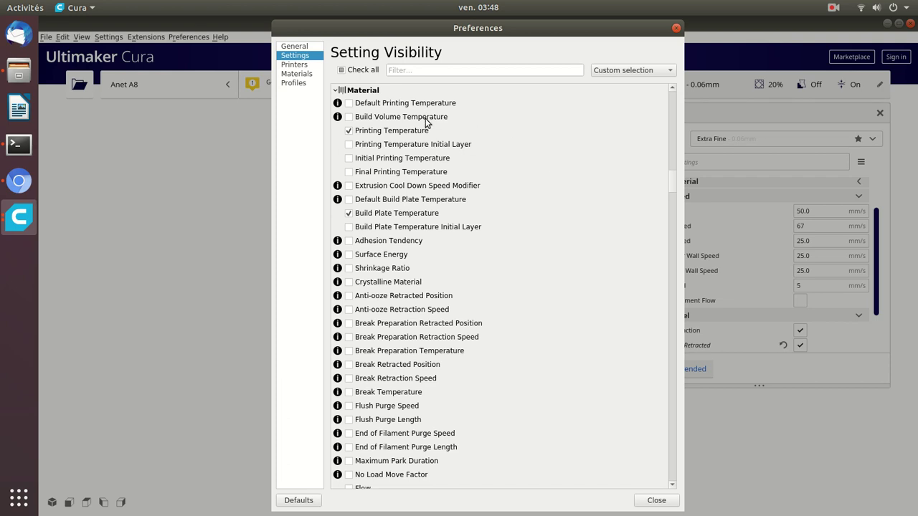
{"action": "mouse_move", "coordinate": [426, 122]}
{"action": "mouse_move", "coordinate": [457, 192]}
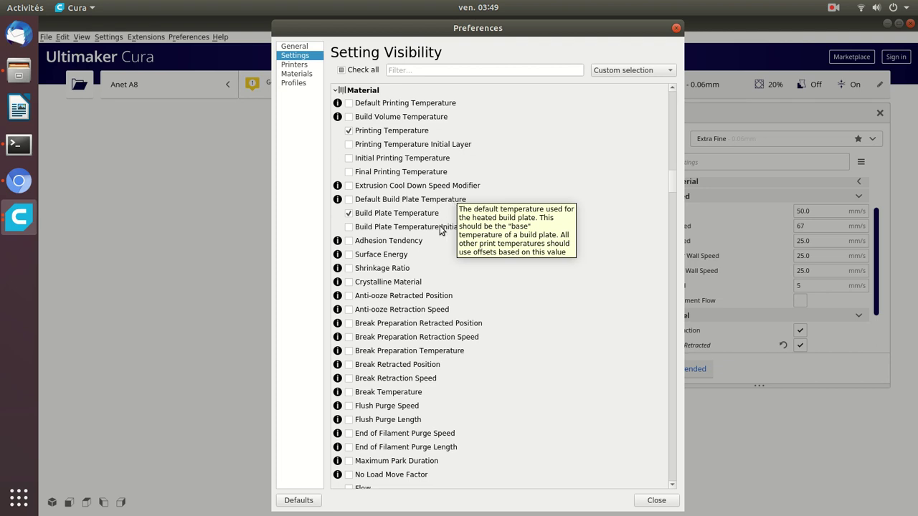
Read the descriptions of the Build Plate Temperature Initial Layer, Crystalline Material and Anti-ooze Retracted Position settings
{"action": "mouse_move", "coordinate": [449, 227]}
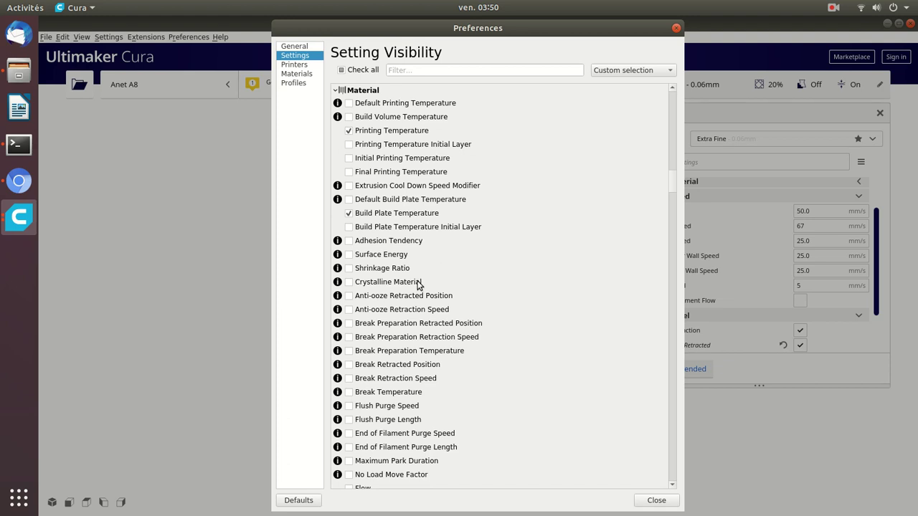
{"action": "mouse_move", "coordinate": [418, 283]}
{"action": "mouse_move", "coordinate": [441, 301]}
Turn on the visibility of Retraction Speed, Retraction Retract Speed and Retraction Prime Speed in the Travel category
{"action": "left_click_drag", "start_coordinate": [675, 184], "coordinate": [683, 244]}
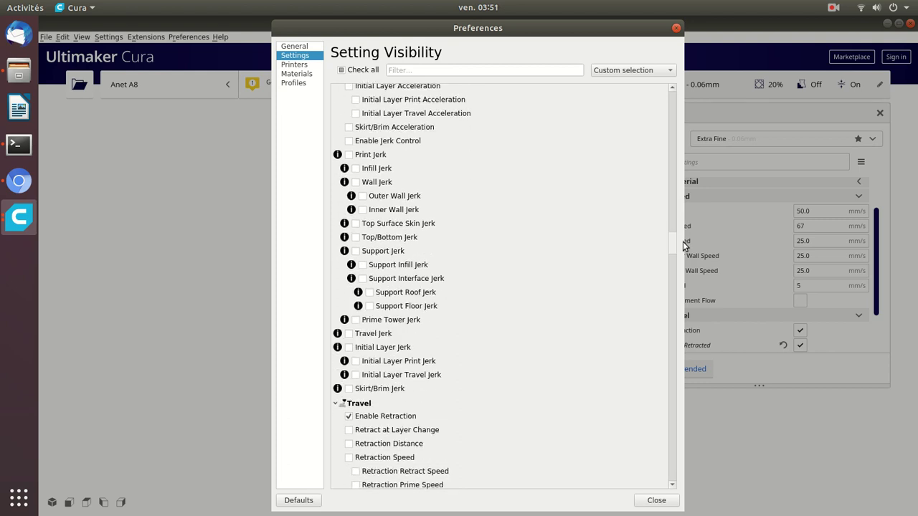
{"action": "left_click_drag", "start_coordinate": [683, 246], "coordinate": [686, 253]}
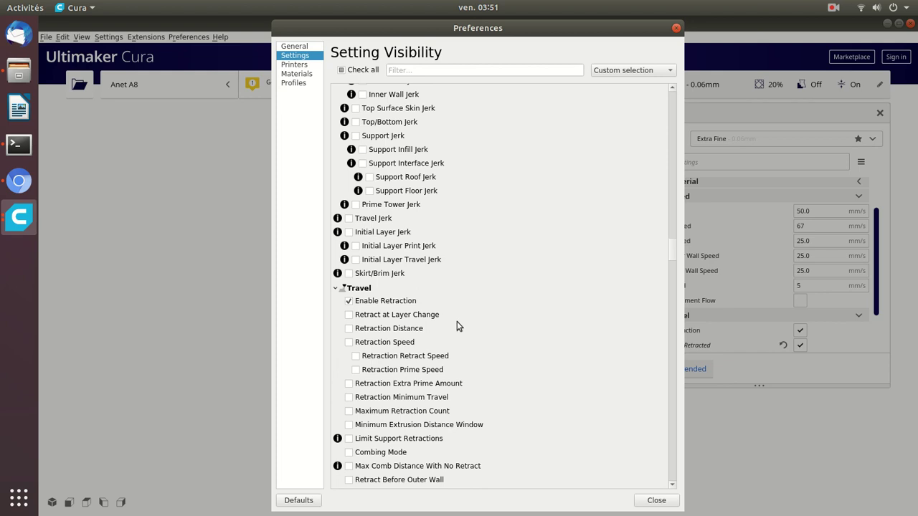
{"action": "mouse_move", "coordinate": [353, 318]}
{"action": "mouse_move", "coordinate": [356, 364]}
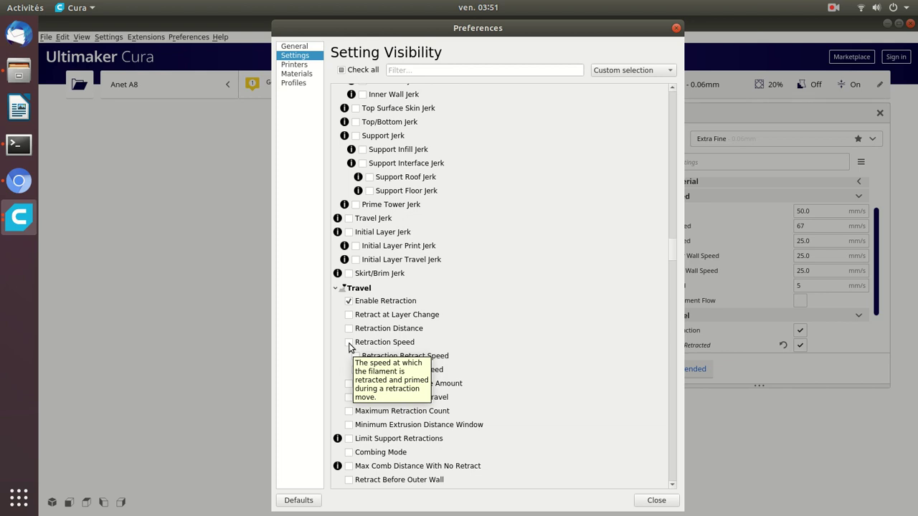
{"action": "left_click", "coordinate": [349, 343]}
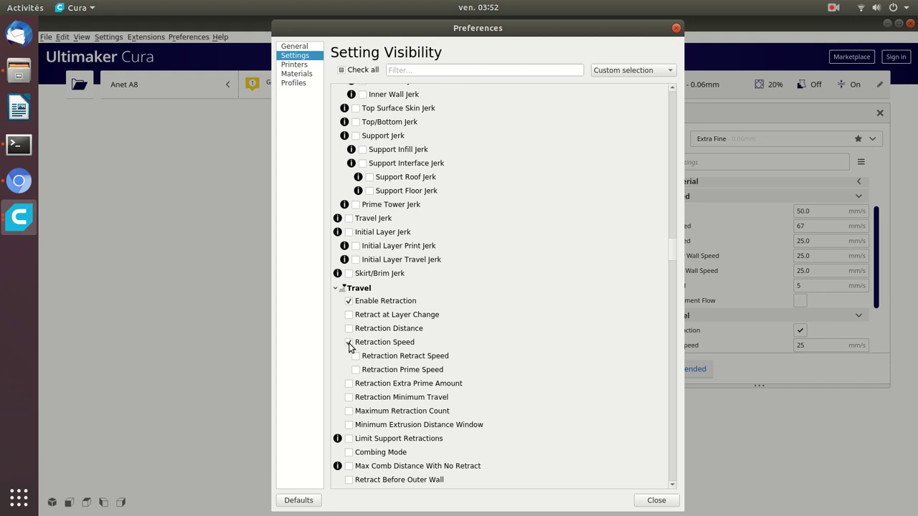
{"action": "left_click", "coordinate": [356, 370]}
Read the descriptions of Minimum Extrusion Distance Window, Limit Support Retractions and Combing Mode in the Travel category
{"action": "scroll", "coordinate": [671, 251], "scroll_direction": "down", "scroll_amount": 3}
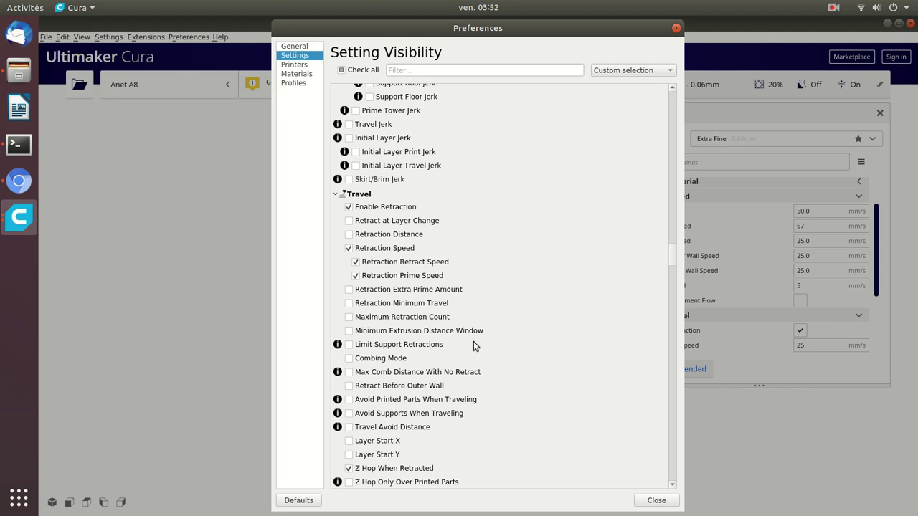
{"action": "mouse_move", "coordinate": [464, 334]}
{"action": "mouse_move", "coordinate": [434, 348]}
{"action": "mouse_move", "coordinate": [389, 364]}
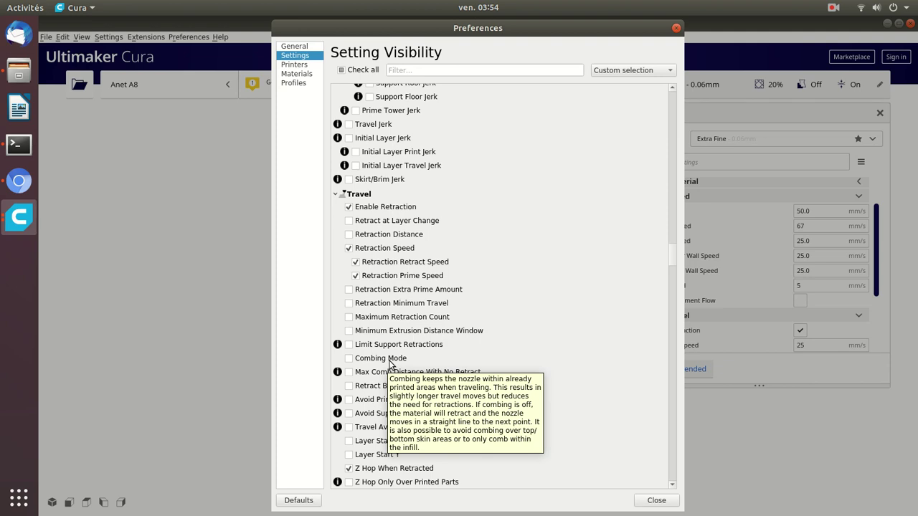
{"action": "left_click", "coordinate": [390, 362]}
{"action": "left_click", "coordinate": [389, 362]}
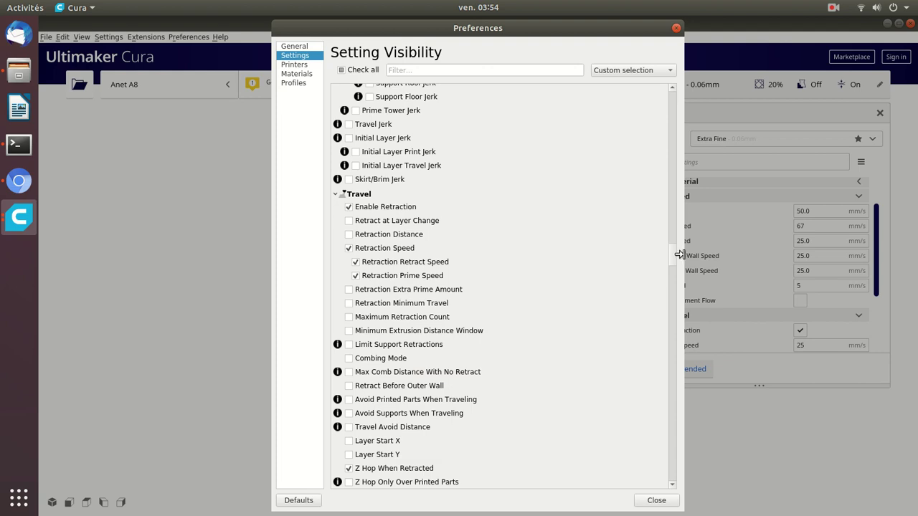
Collapse the Support, Build Plate Adhesion and Dual Extrusion categories in the setting visibility list
{"action": "scroll", "coordinate": [674, 266], "scroll_direction": "down", "scroll_amount": 10}
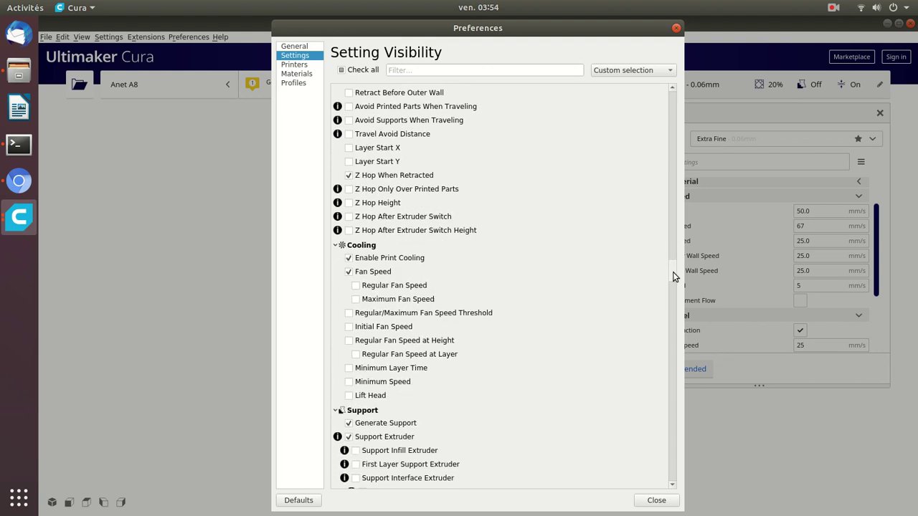
{"action": "scroll", "coordinate": [671, 271], "scroll_direction": "up", "scroll_amount": 6}
{"action": "scroll", "coordinate": [671, 266], "scroll_direction": "down", "scroll_amount": 10}
{"action": "scroll", "coordinate": [667, 283], "scroll_direction": "up", "scroll_amount": 2}
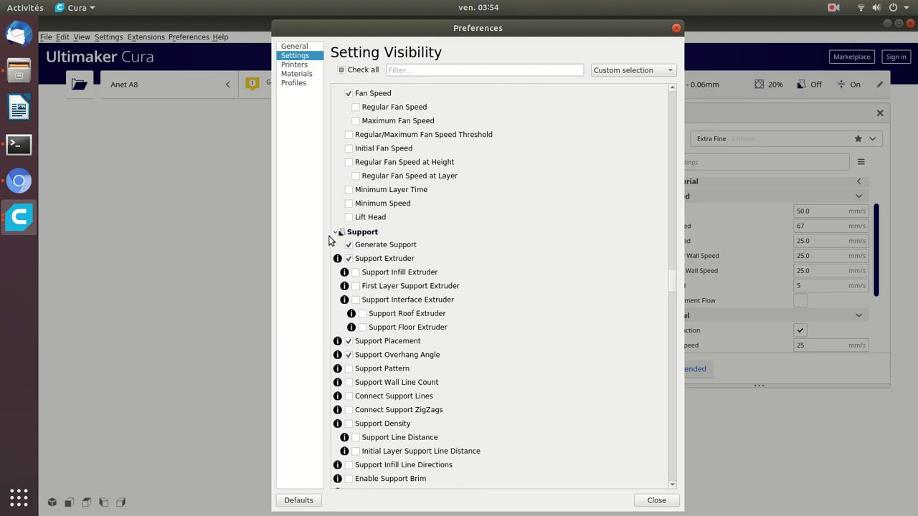
{"action": "left_click", "coordinate": [335, 234]}
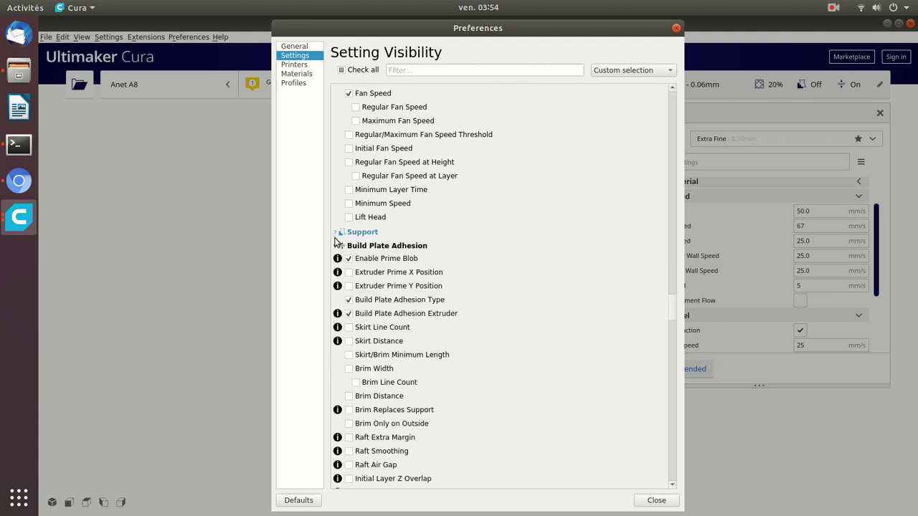
{"action": "left_click", "coordinate": [336, 247]}
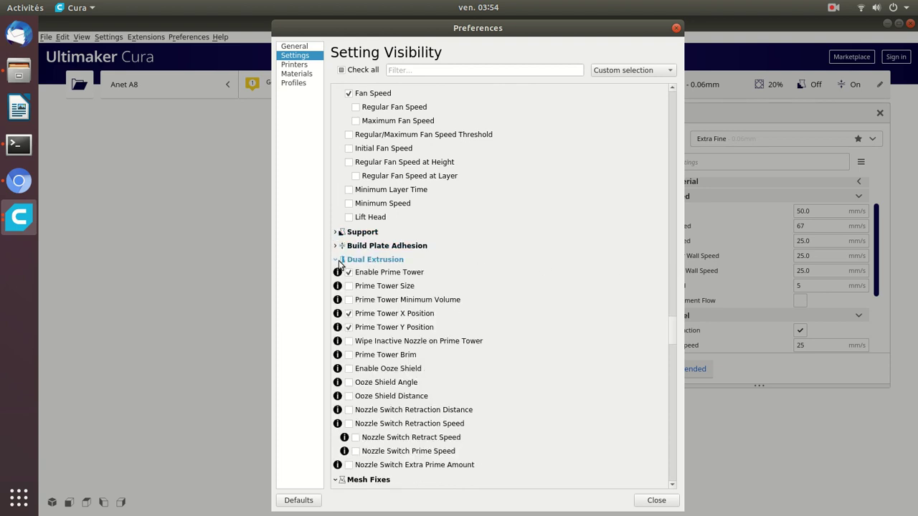
{"action": "left_click", "coordinate": [337, 259]}
Read the descriptions of Keep Disconnected Faces, Maximum Travel Resolution and Maximum Deviation under Mesh Fixes, and collapse the category
{"action": "left_click", "coordinate": [334, 275]}
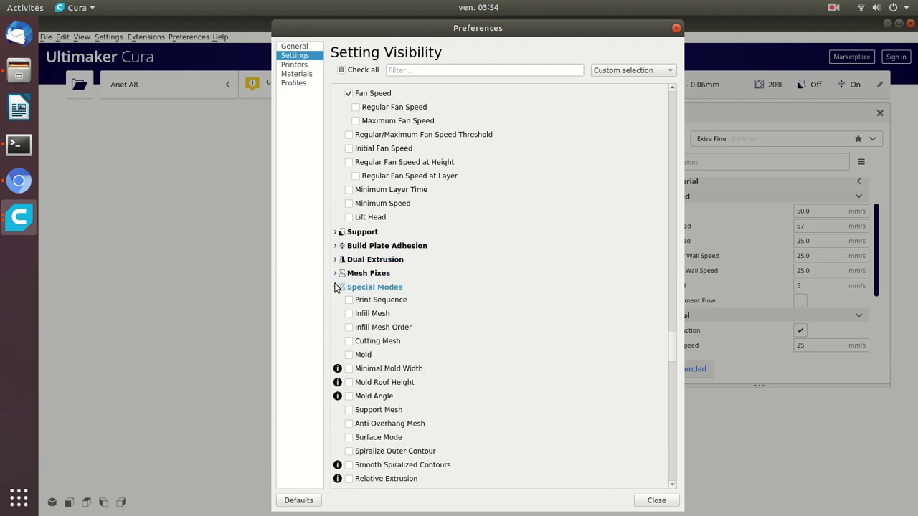
{"action": "left_click", "coordinate": [334, 275]}
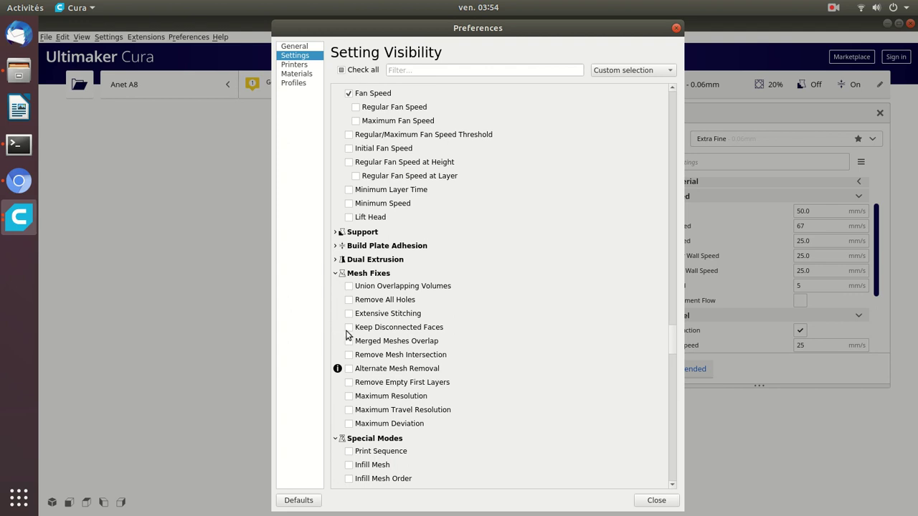
{"action": "mouse_move", "coordinate": [350, 332]}
{"action": "mouse_move", "coordinate": [367, 416]}
{"action": "mouse_move", "coordinate": [375, 429]}
{"action": "left_click", "coordinate": [337, 275]}
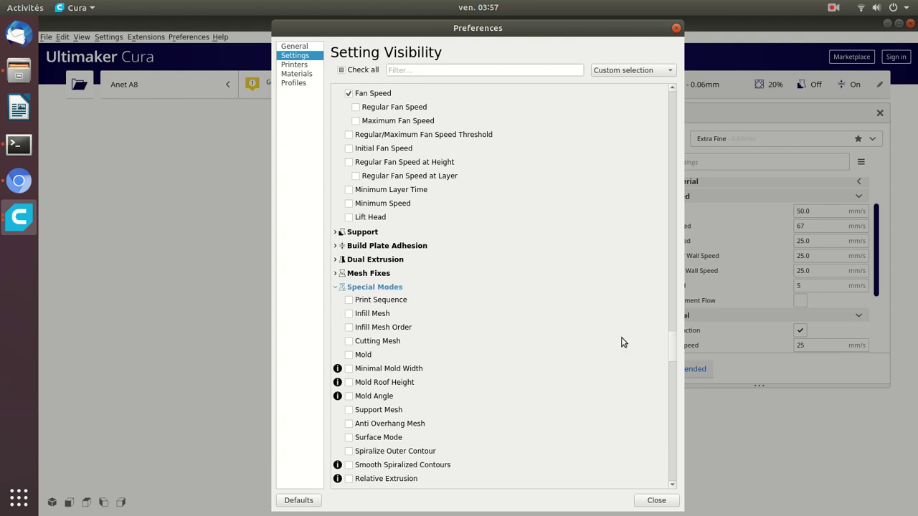
Read the descriptions of the mesh, Surface Mode, Spiralize Outer Contour and Relative Extrusion settings under Special Modes, and collapse the category
{"action": "left_click_drag", "start_coordinate": [673, 350], "coordinate": [674, 362]}
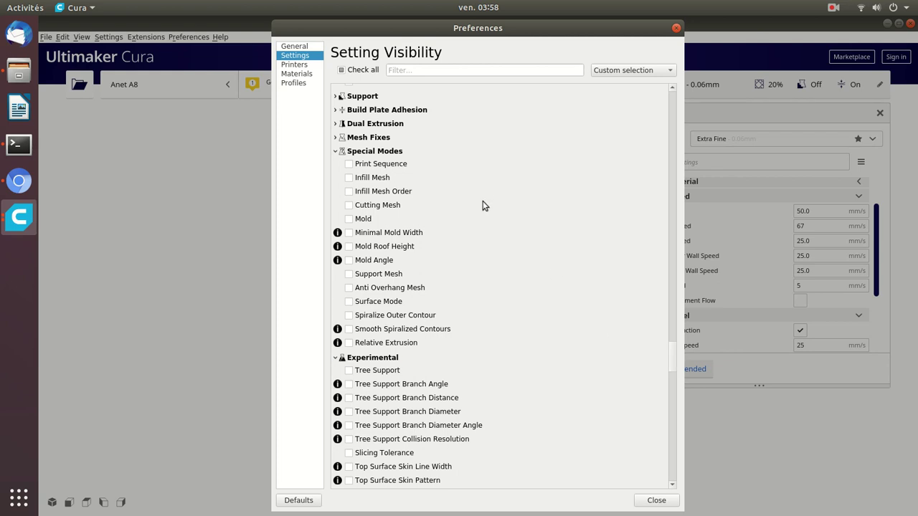
{"action": "mouse_move", "coordinate": [387, 196]}
{"action": "mouse_move", "coordinate": [390, 279]}
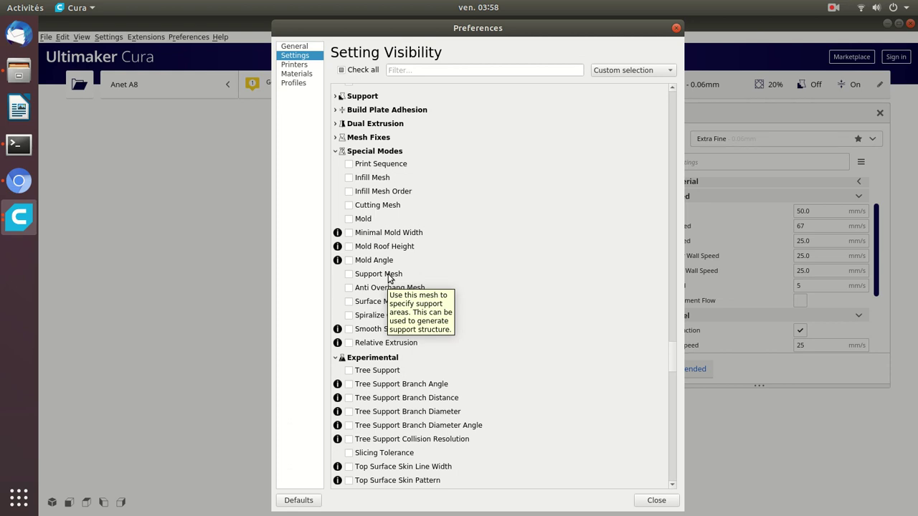
{"action": "mouse_move", "coordinate": [376, 293]}
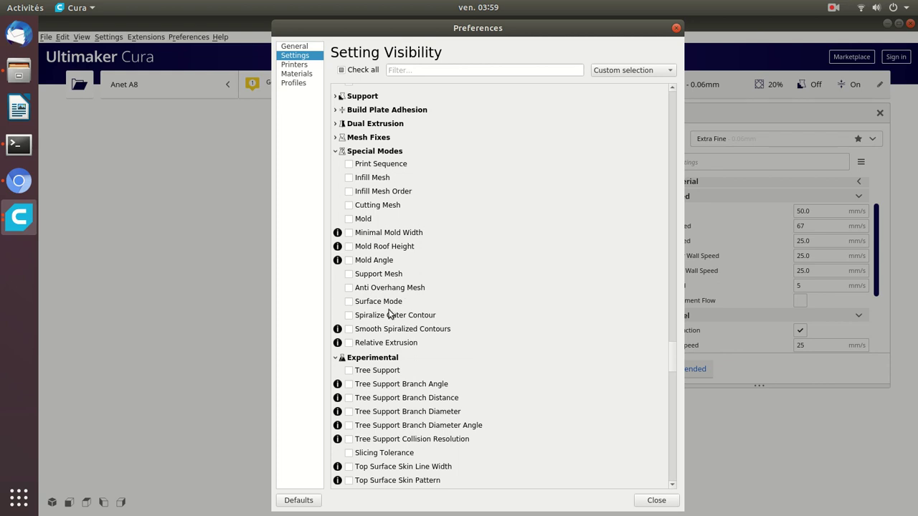
{"action": "mouse_move", "coordinate": [390, 307]}
{"action": "mouse_move", "coordinate": [413, 317]}
{"action": "mouse_move", "coordinate": [406, 347]}
{"action": "left_click", "coordinate": [336, 152]}
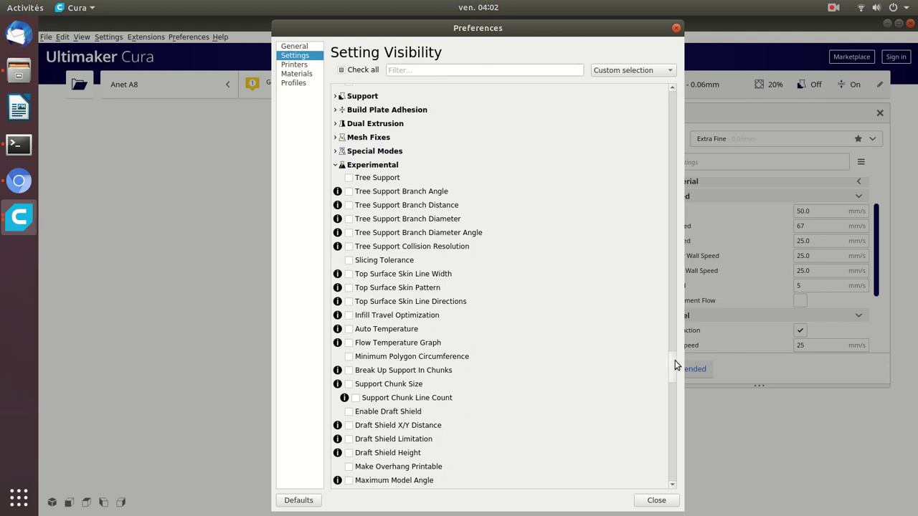
Read the descriptions of the Tree Support settings and Slicing Tolerance in the Experimental category
{"action": "left_click_drag", "start_coordinate": [674, 361], "coordinate": [676, 366]}
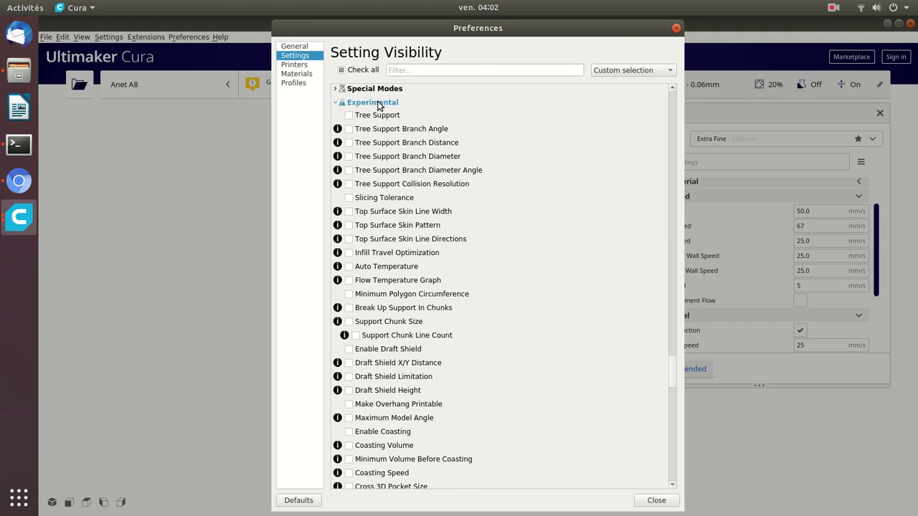
{"action": "mouse_move", "coordinate": [381, 120]}
{"action": "mouse_move", "coordinate": [415, 135]}
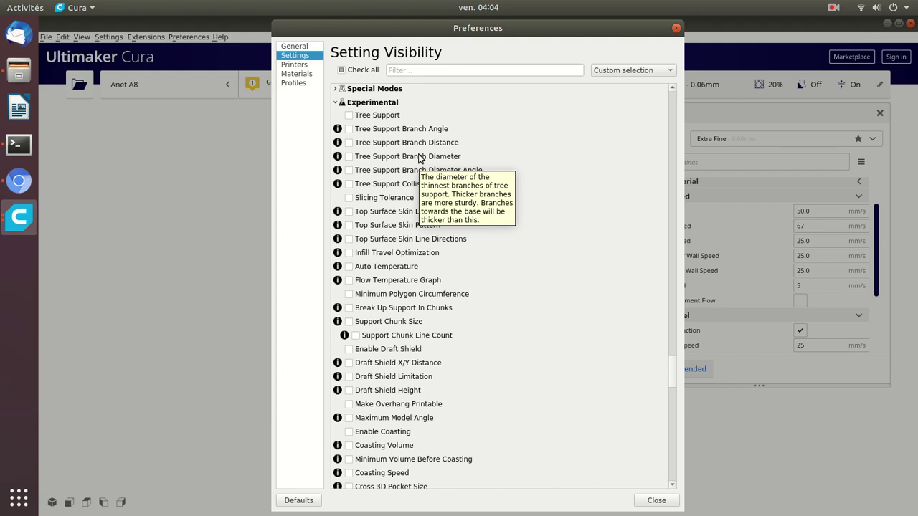
{"action": "left_click", "coordinate": [419, 158]}
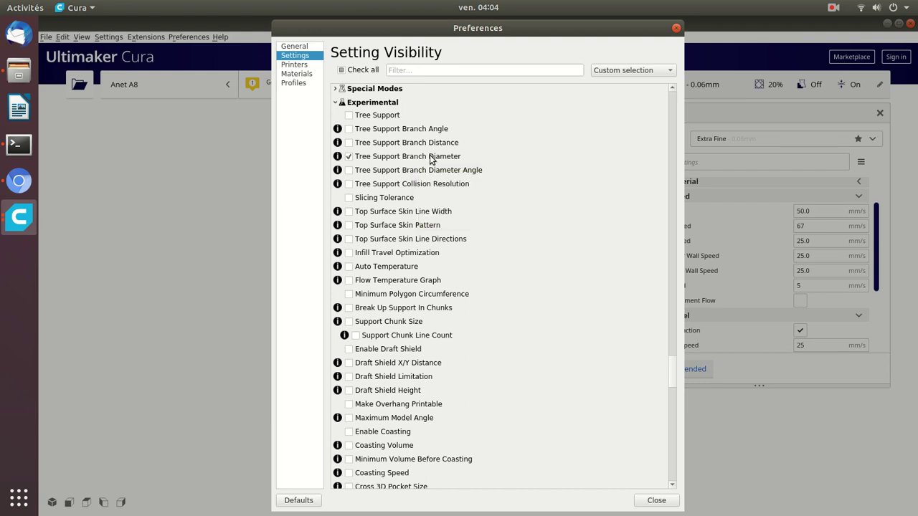
{"action": "left_click", "coordinate": [446, 160]}
{"action": "mouse_move", "coordinate": [441, 161]}
{"action": "mouse_move", "coordinate": [462, 173]}
{"action": "mouse_move", "coordinate": [460, 191]}
{"action": "mouse_move", "coordinate": [390, 198]}
Look through the remaining Experimental settings and read the descriptions of Wire Printing and Use Adaptive Layers
{"action": "left_click_drag", "start_coordinate": [672, 368], "coordinate": [673, 389]}
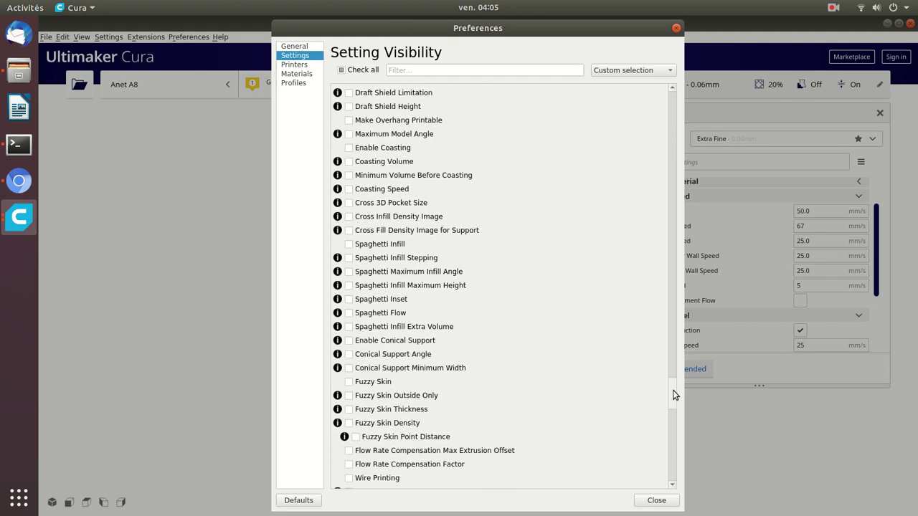
{"action": "left_click_drag", "start_coordinate": [674, 394], "coordinate": [674, 414]}
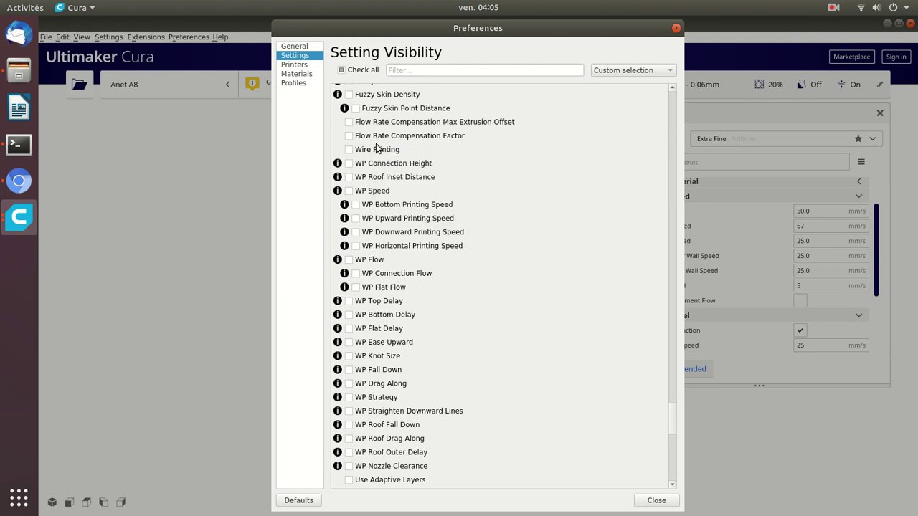
{"action": "mouse_move", "coordinate": [378, 150]}
{"action": "left_click_drag", "start_coordinate": [673, 424], "coordinate": [678, 440]}
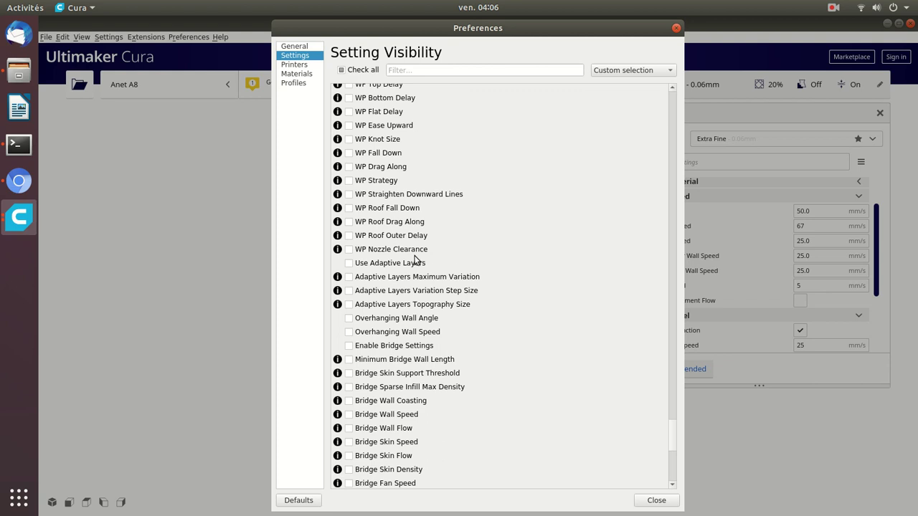
{"action": "mouse_move", "coordinate": [412, 265]}
{"action": "left_click_drag", "start_coordinate": [672, 428], "coordinate": [669, 380]}
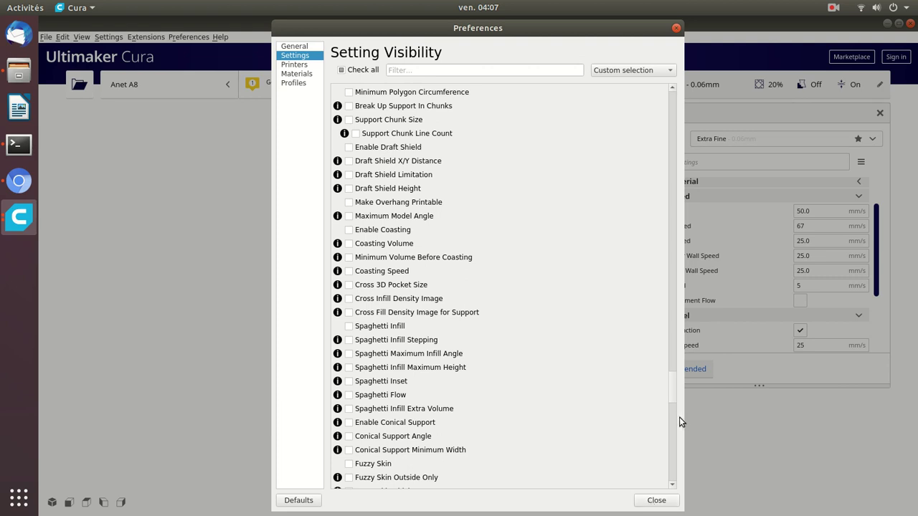
Close Preferences and quit both open Cura versions
{"action": "left_click", "coordinate": [659, 502]}
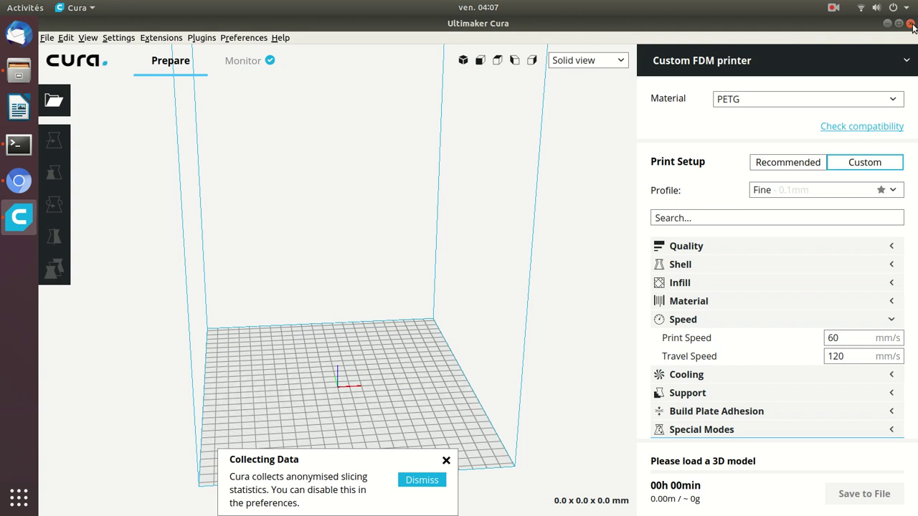
{"action": "left_click", "coordinate": [910, 23]}
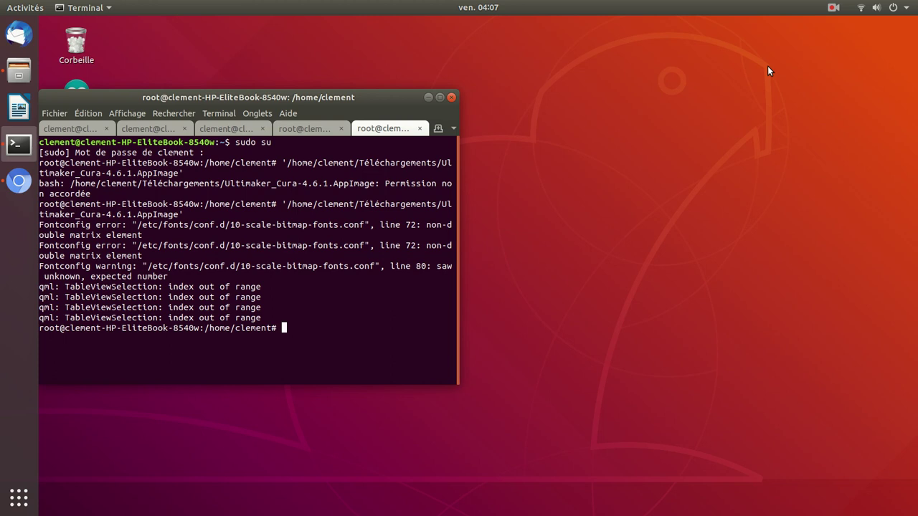
{"action": "left_click", "coordinate": [832, 9]}
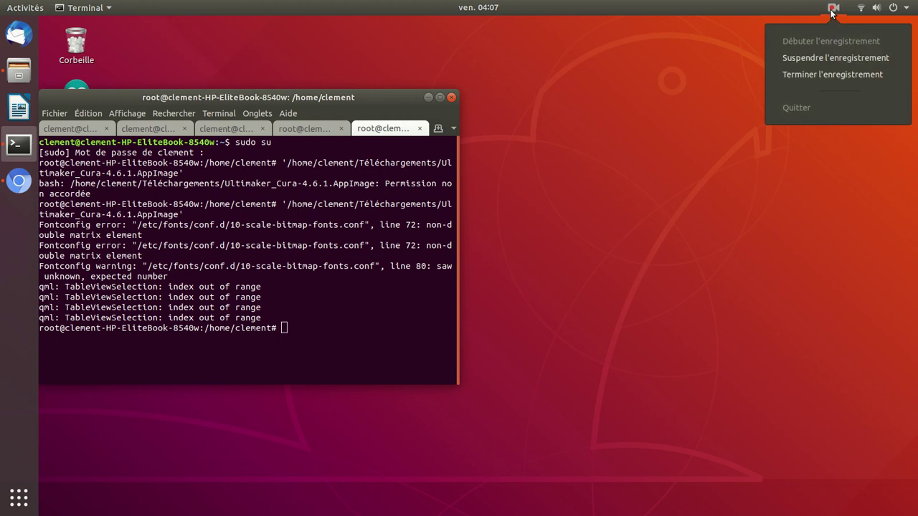